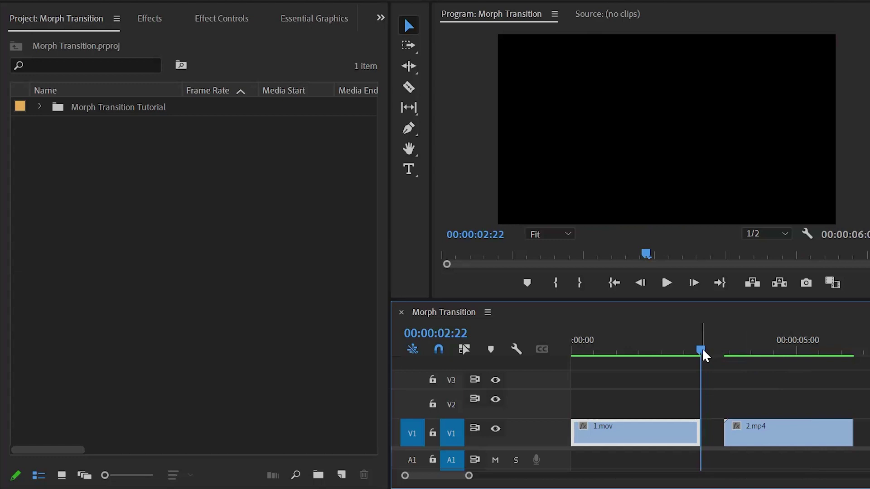
# - Split the 1.mov clip on track V1 at 00:00:01:21, 26 frames before its end
pyautogui.moveTo(468, 477)
pyautogui.mouseDown()
pyautogui.moveTo(437, 483)
pyautogui.moveTo(457, 487)
pyautogui.mouseUp()
pyautogui.press('=')
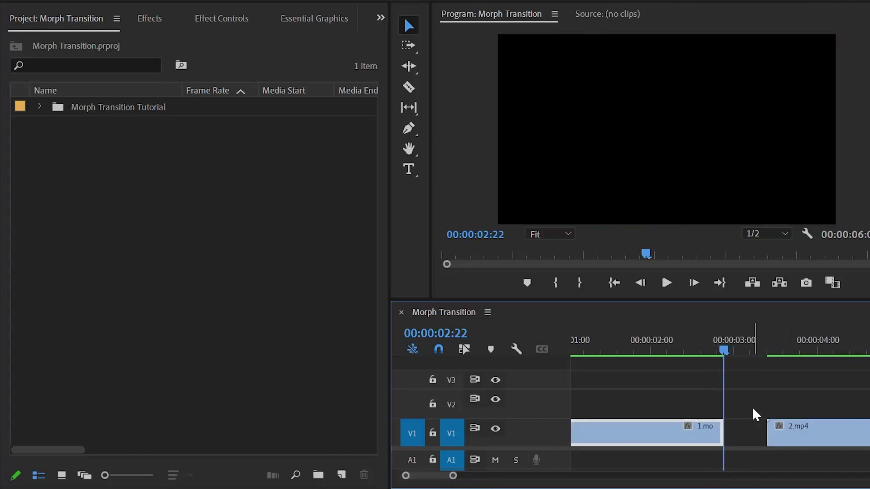
pyautogui.hotkey('shift', 'Left')
pyautogui.hotkey('shift', 'Left')
pyautogui.hotkey('shift', 'Left')
pyautogui.hotkey('shift', 'Left')
pyautogui.hotkey('shift', 'Left')
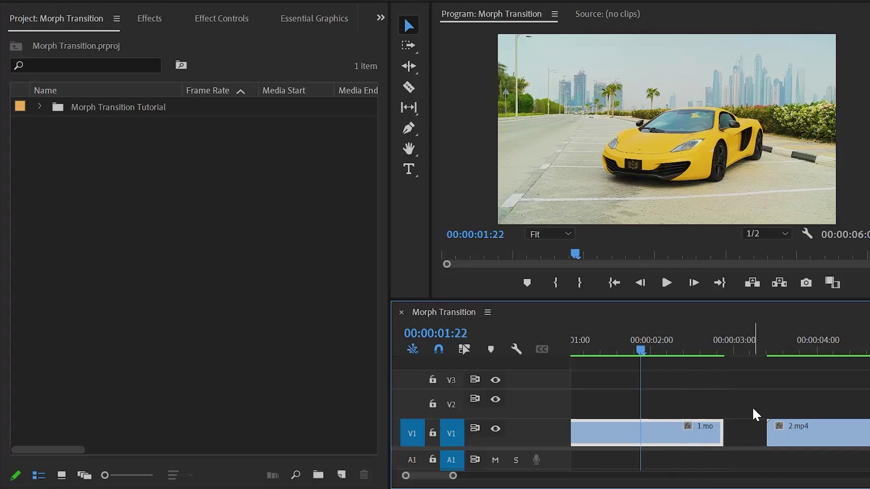
pyautogui.press('Left')
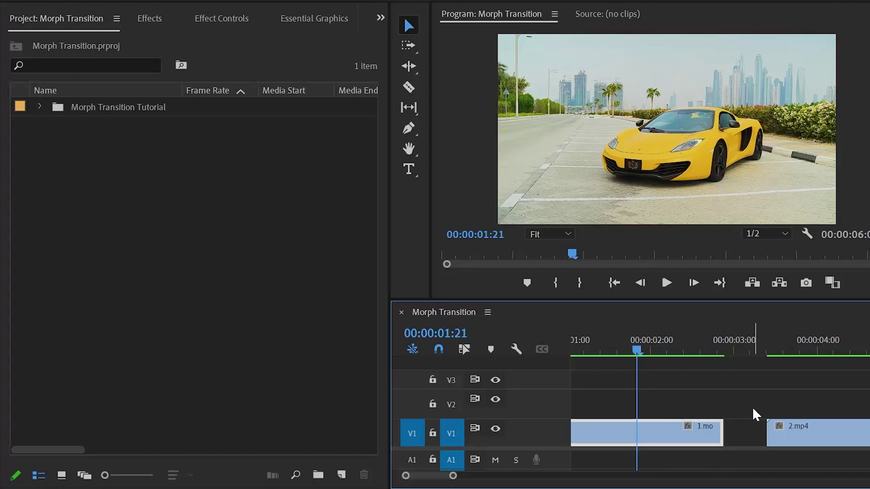
pyautogui.press('c')
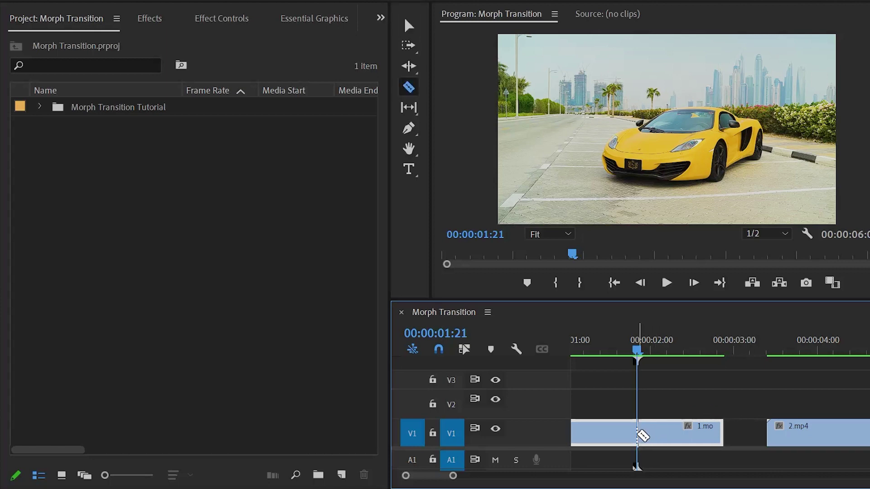
pyautogui.click(639, 434)
pyautogui.press('v')
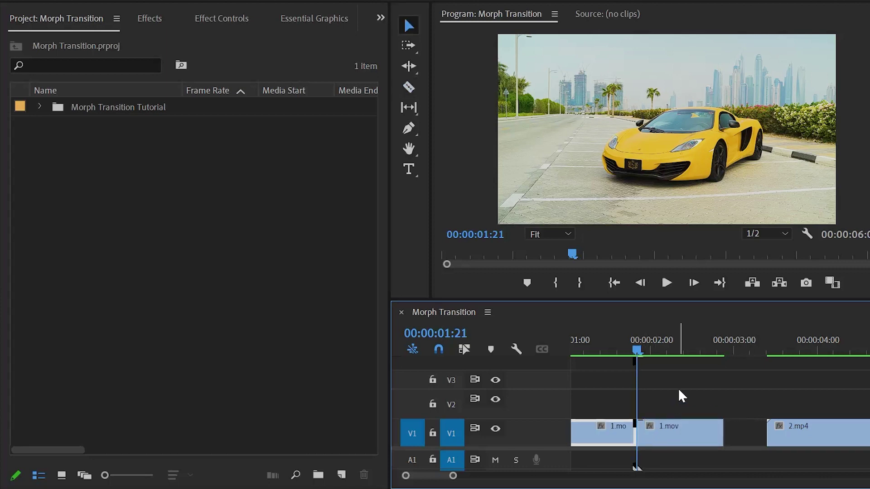
# - Set the label colour of the second 1.mov segment to Yellow
pyautogui.click(684, 428)
pyautogui.rightClick(684, 429)
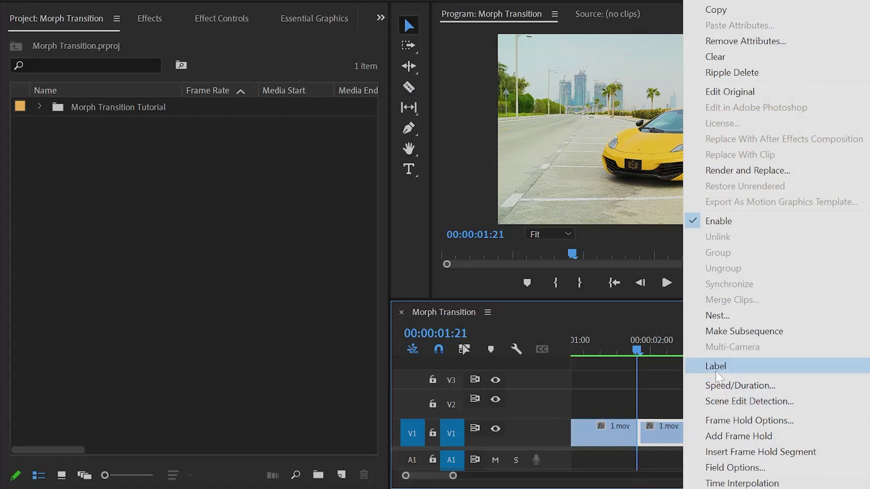
pyautogui.moveTo(718, 374)
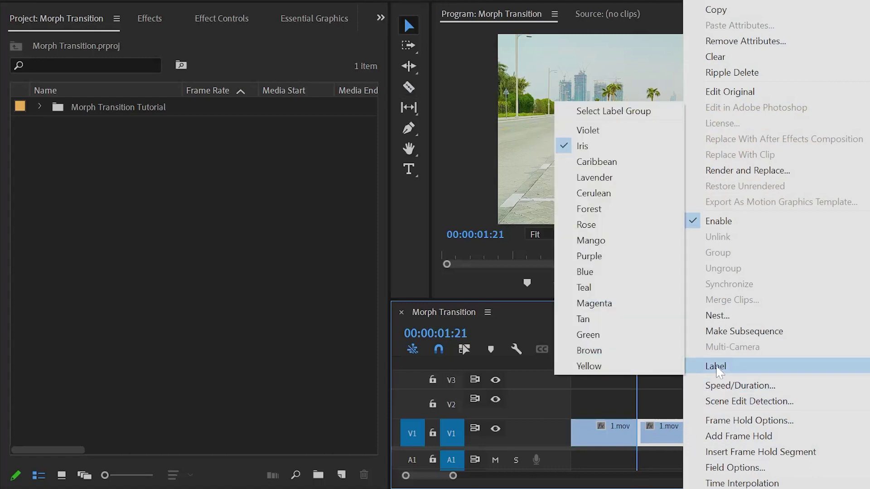
pyautogui.click(622, 367)
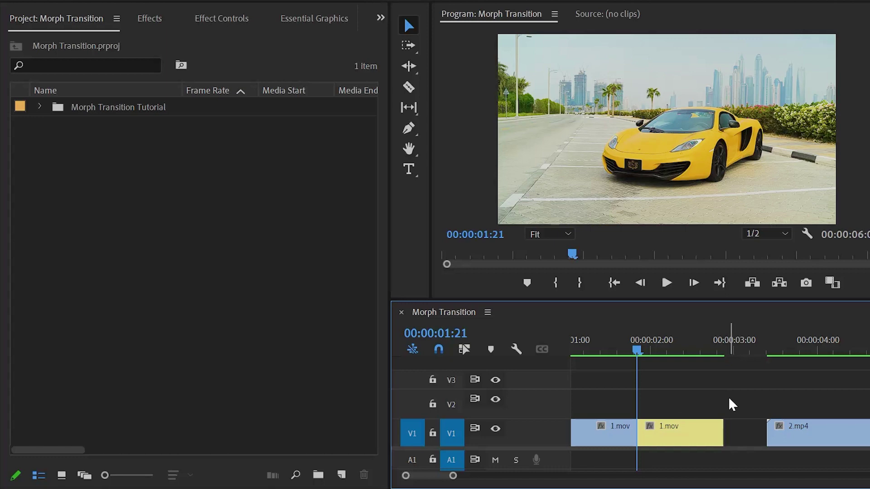
# - Move the 2.mp4 clip onto track V2 so it starts at 00:00:02:06, overlapping the yellow 1.mov segment
pyautogui.press('space')
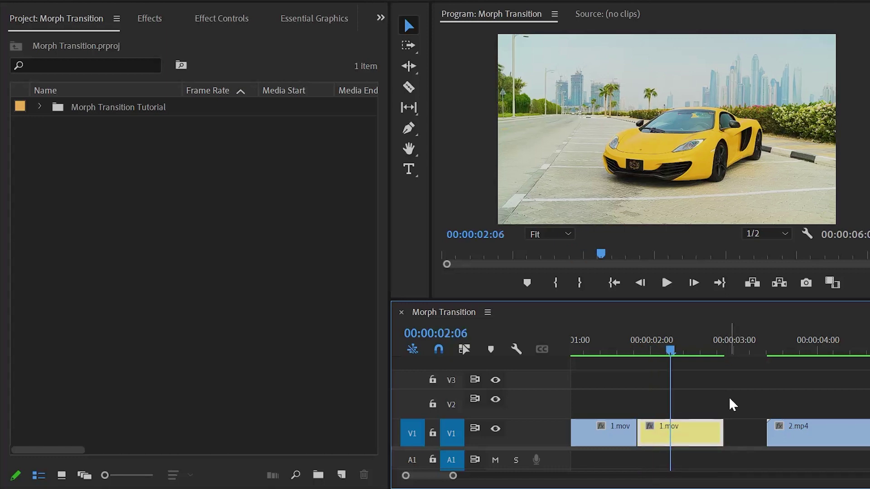
pyautogui.moveTo(802, 438); pyautogui.dragTo(709, 410)
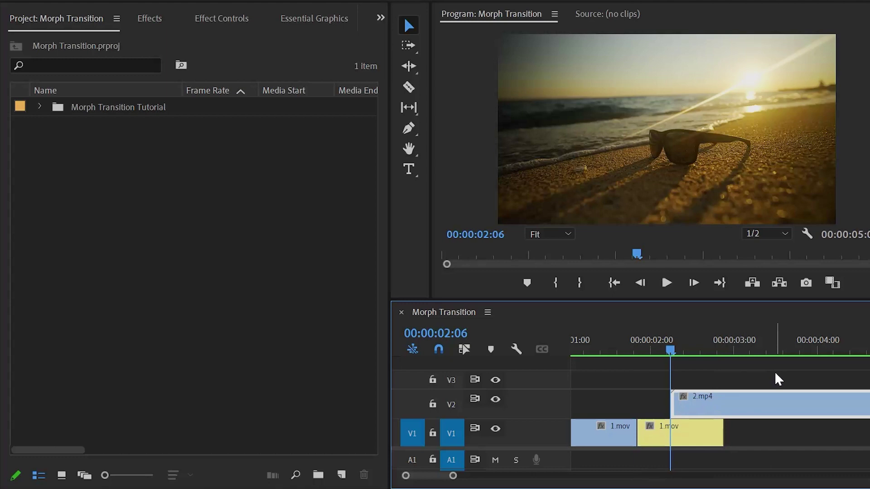
# - Split the 2.mp4 clip on V2 at 00:00:03:11, 30 frames after its start
pyautogui.press('Right')
pyautogui.press('Right')
pyautogui.press('Right')
pyautogui.press('Right')
pyautogui.press('Right')
pyautogui.press('Right')
pyautogui.press('Right')
pyautogui.press('Right')
pyautogui.press('Right')
pyautogui.press('Right')
pyautogui.press('Right')
pyautogui.press('Right')
pyautogui.press('Right')
pyautogui.press('Right')
pyautogui.press('Right')
pyautogui.press('Right')
pyautogui.press('Right')
pyautogui.press('Right')
pyautogui.press('Right')
pyautogui.press('Right')
pyautogui.press('Right')
pyautogui.press('Right')
pyautogui.press('Right')
pyautogui.press('Right')
pyautogui.press('Right')
pyautogui.press('Right')
pyautogui.press('Right')
pyautogui.press('Right')
pyautogui.press('Right')
pyautogui.press('Right')
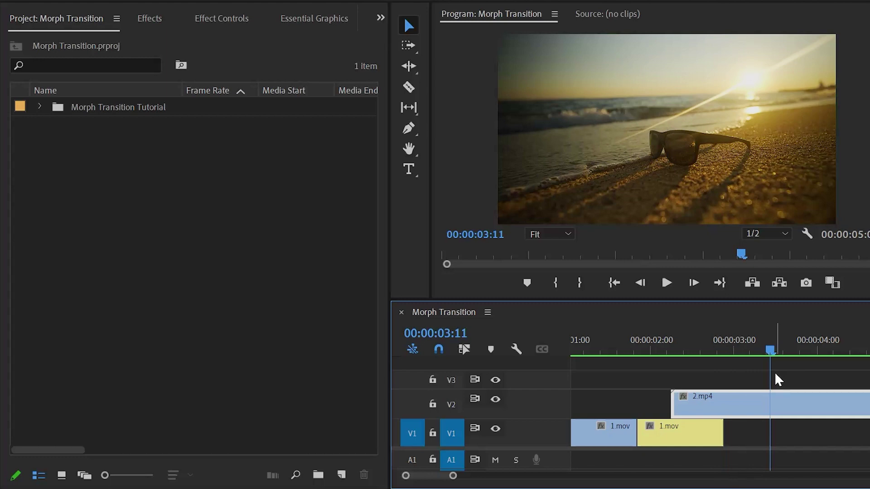
pyautogui.press('c')
pyautogui.click(777, 402)
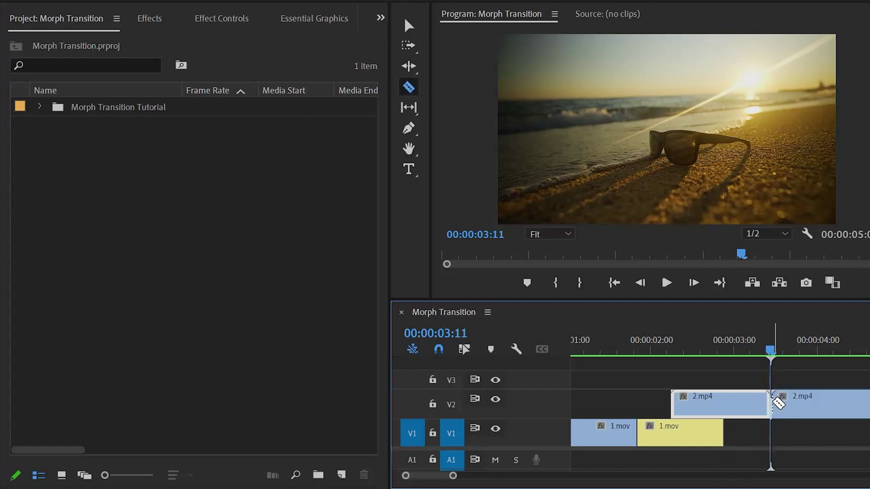
pyautogui.press('v')
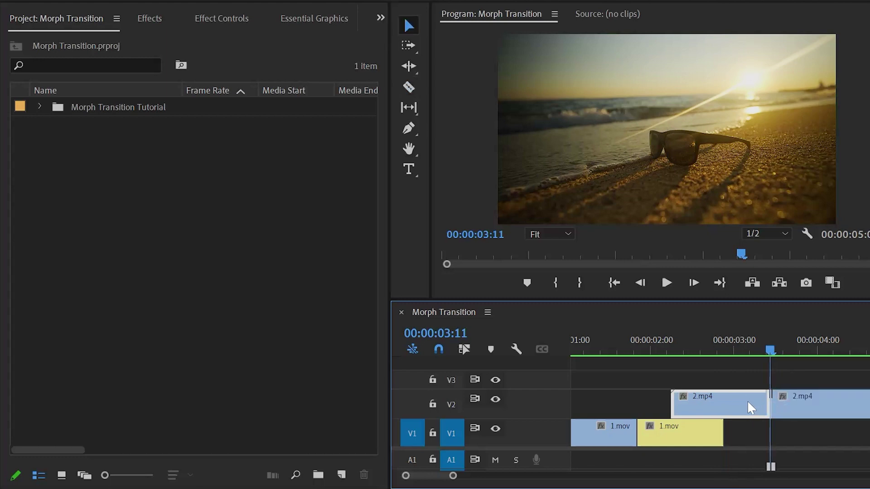
# - Set the label colour of the first 2.mp4 segment to Mango
pyautogui.rightClick(715, 397)
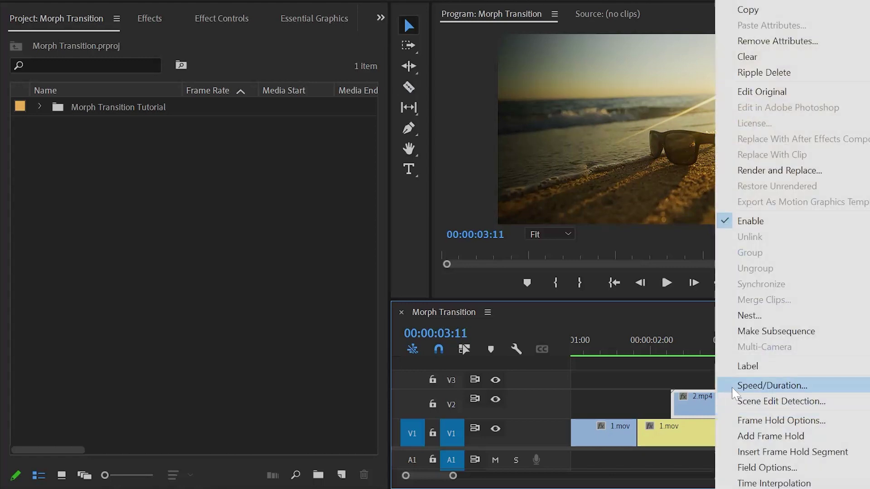
pyautogui.moveTo(741, 372)
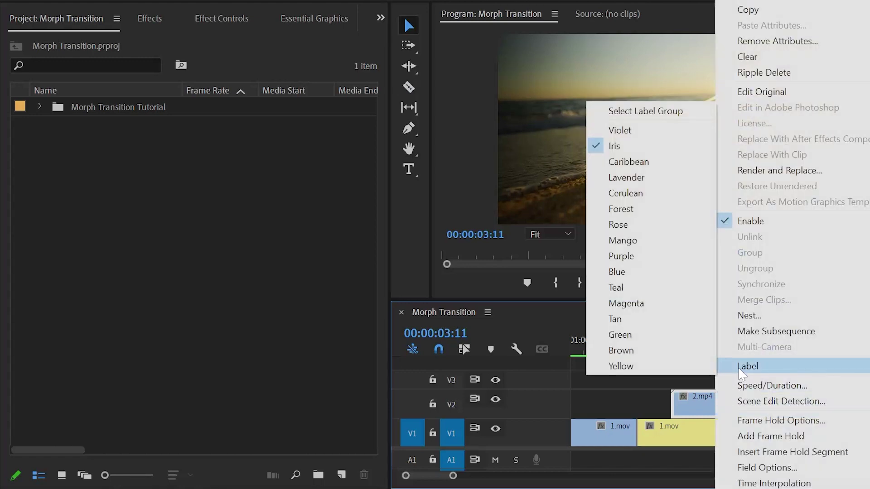
pyautogui.click(652, 240)
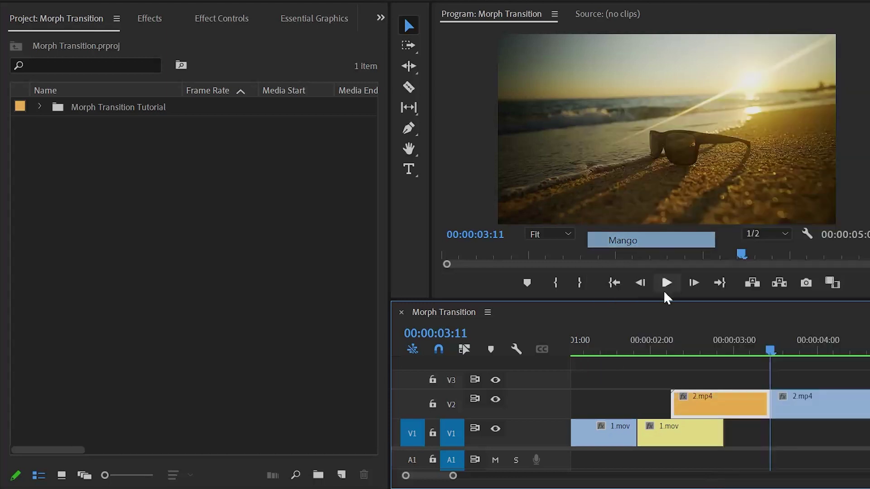
pyautogui.click(752, 368)
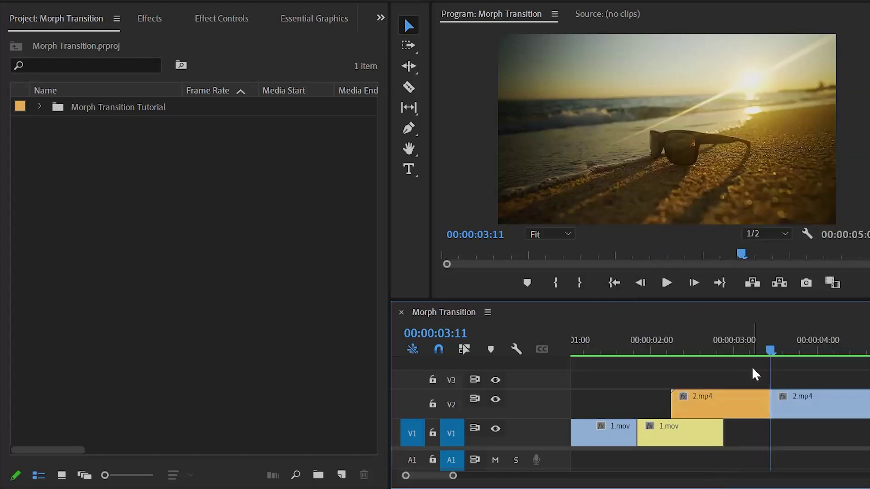
# - Hide track V2 and place the playhead at 00:00:02:11 over the yellow 1.mov segment
pyautogui.moveTo(453, 476); pyautogui.dragTo(474, 476)
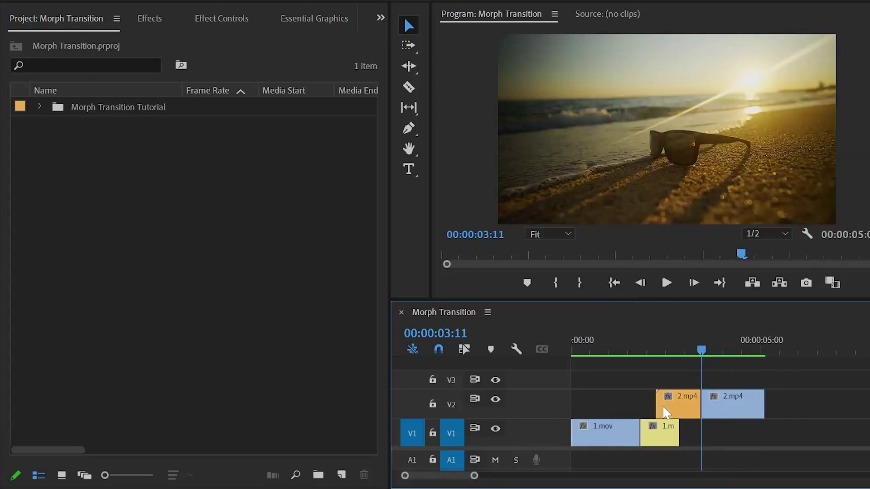
pyautogui.click(628, 352)
pyautogui.moveTo(628, 351); pyautogui.dragTo(717, 372)
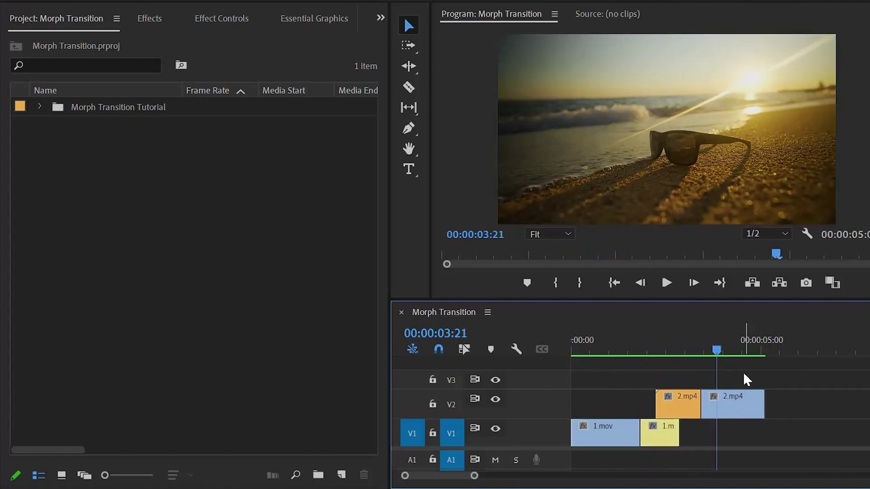
pyautogui.click(496, 399)
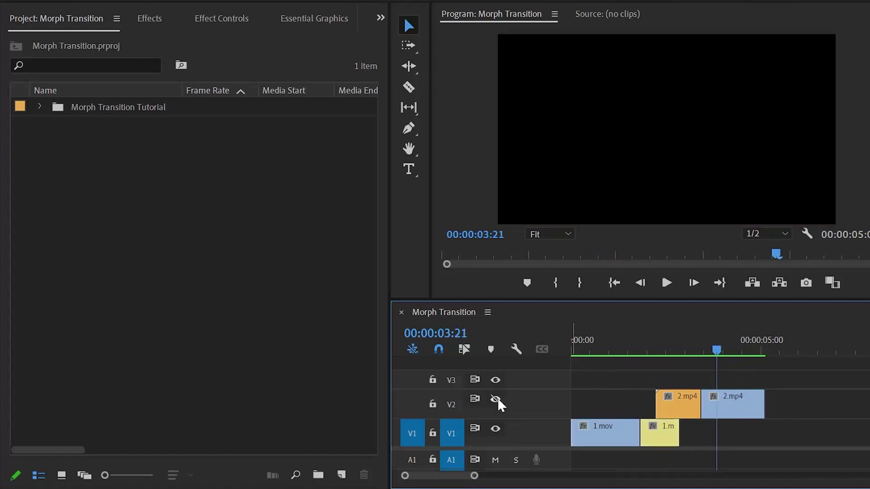
pyautogui.click(664, 351)
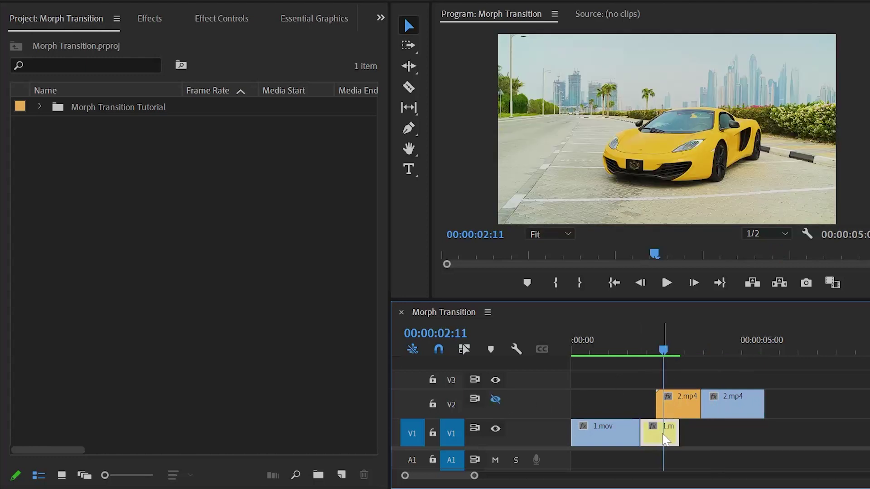
# - Apply the Median (Legacy) video effect to the yellow 1.mov segment
pyautogui.moveTo(475, 476); pyautogui.dragTo(438, 476)
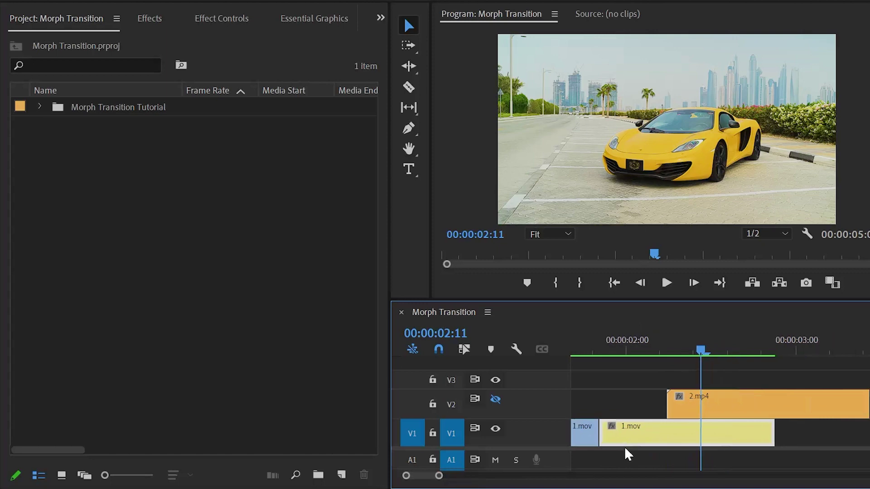
pyautogui.scroll(-1, 627, 445)
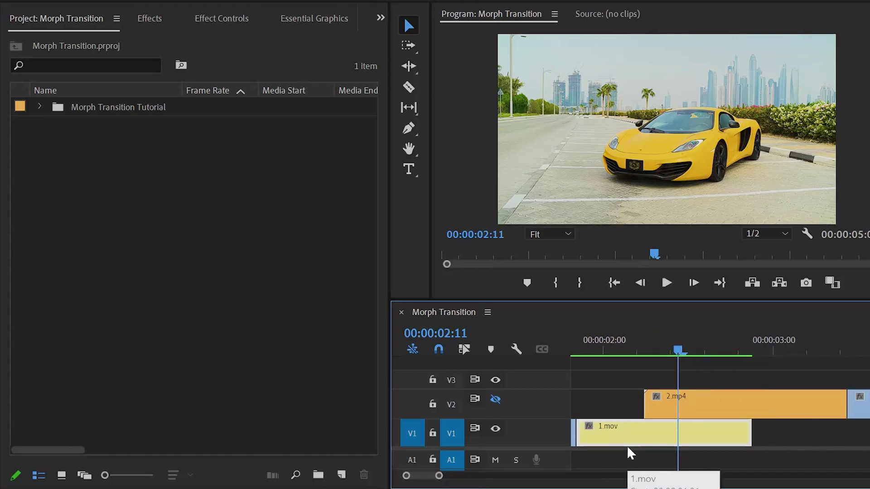
pyautogui.scroll(1, 628, 447)
pyautogui.moveTo(439, 476); pyautogui.dragTo(440, 476)
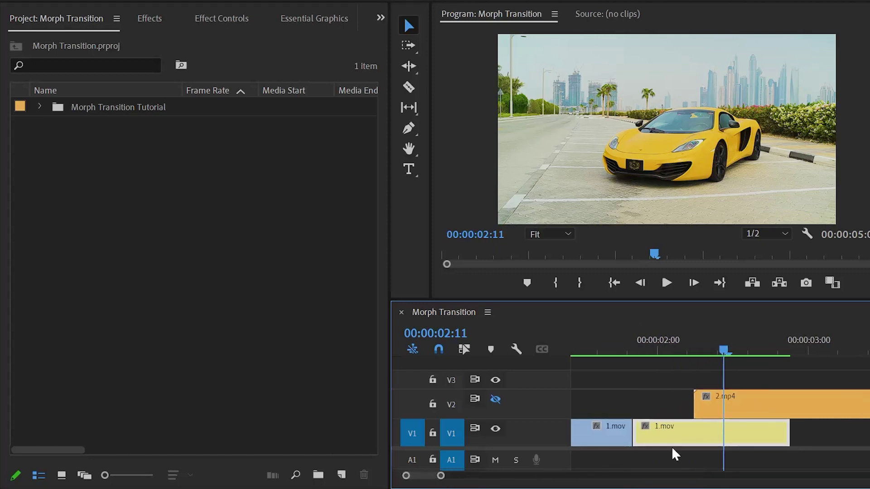
pyautogui.scroll(-2, 684, 437)
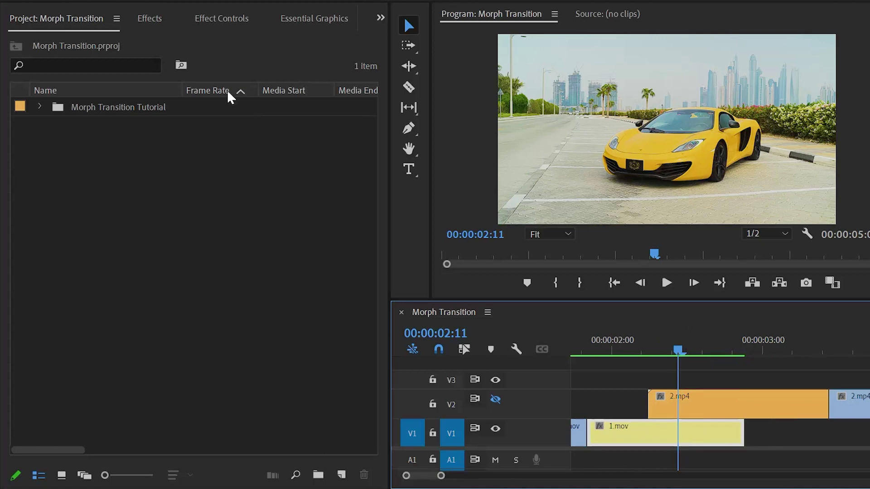
pyautogui.click(154, 17)
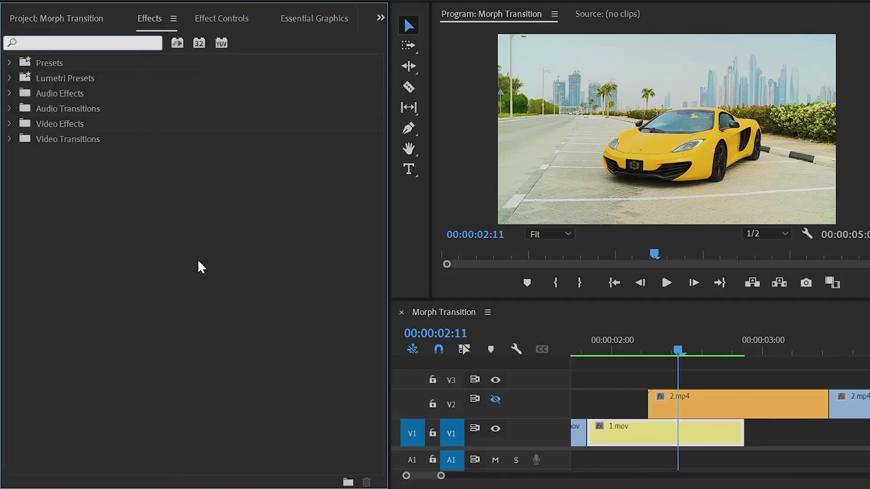
pyautogui.write('median')
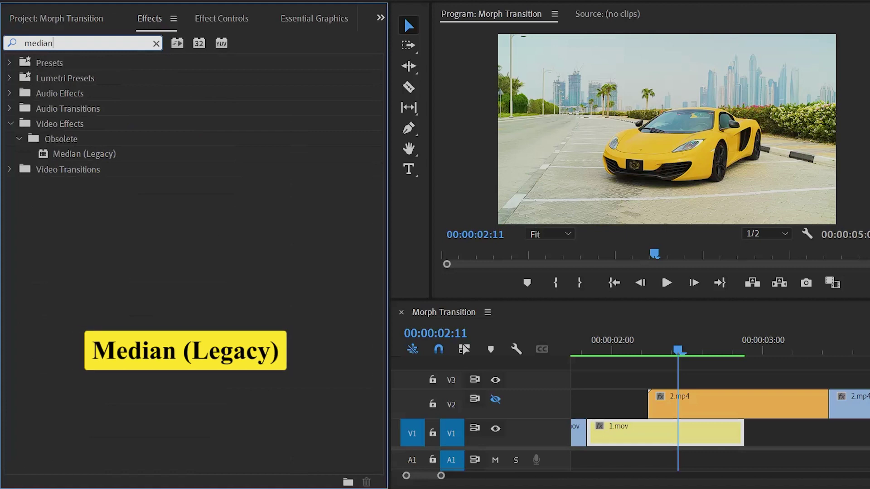
pyautogui.click(71, 154)
pyautogui.moveTo(83, 154); pyautogui.dragTo(624, 435)
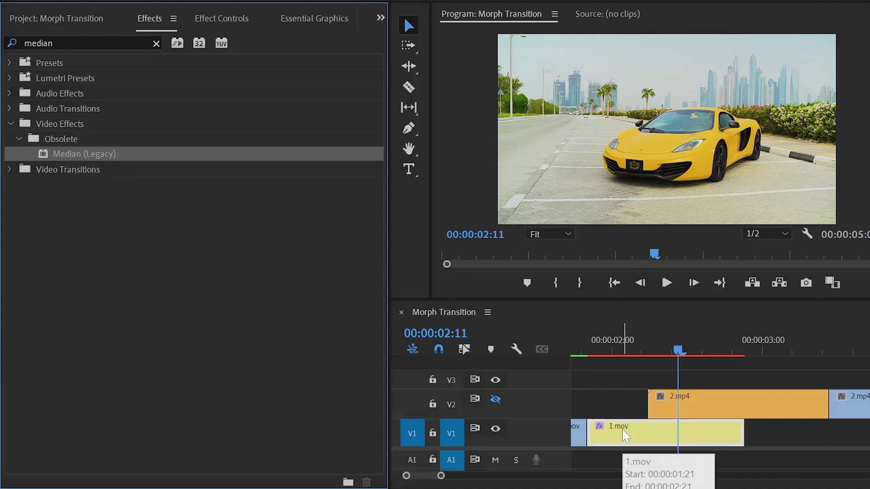
# - Apply the Find Edges video effect from the Stylize group to the yellow 1.mov segment
pyautogui.click(156, 43)
pyautogui.write('find')
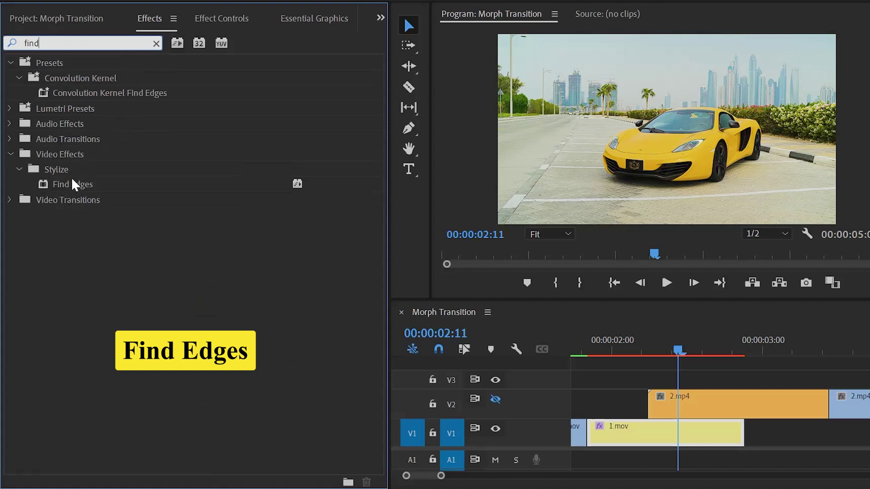
pyautogui.moveTo(67, 183); pyautogui.dragTo(626, 428)
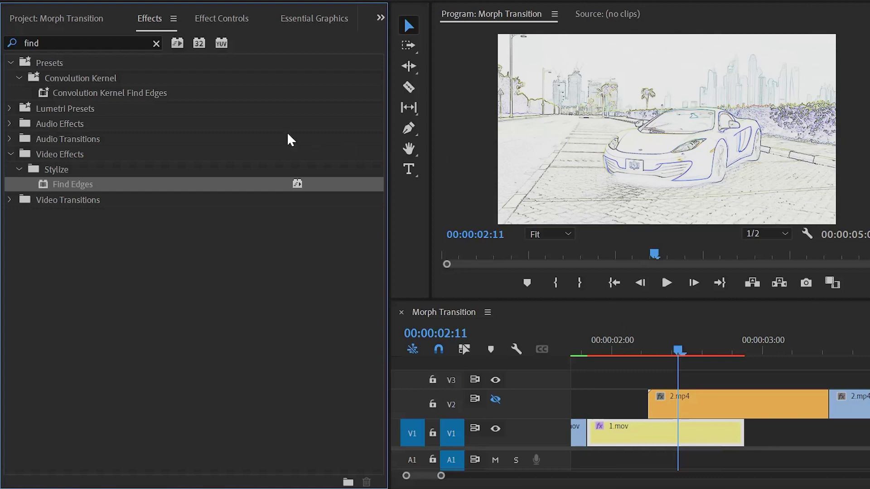
# - Apply the Lens Distortion video effect from the Distort group to the yellow 1.mov segment
pyautogui.click(156, 44)
pyautogui.click(152, 39)
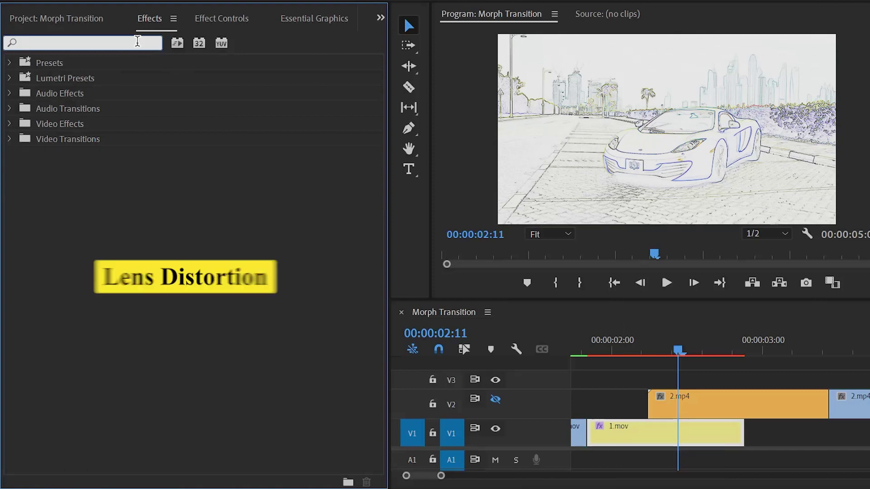
pyautogui.write('lens')
pyautogui.moveTo(376, 93); pyautogui.dragTo(396, 381)
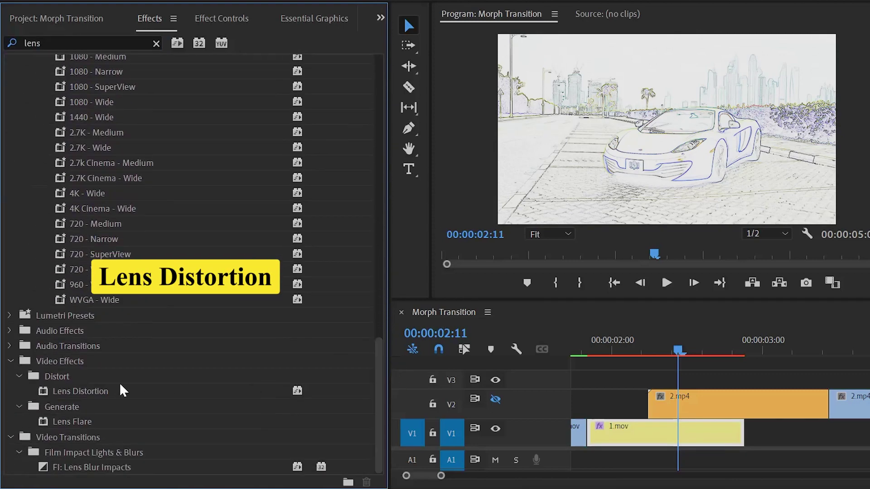
pyautogui.moveTo(83, 390); pyautogui.dragTo(612, 431)
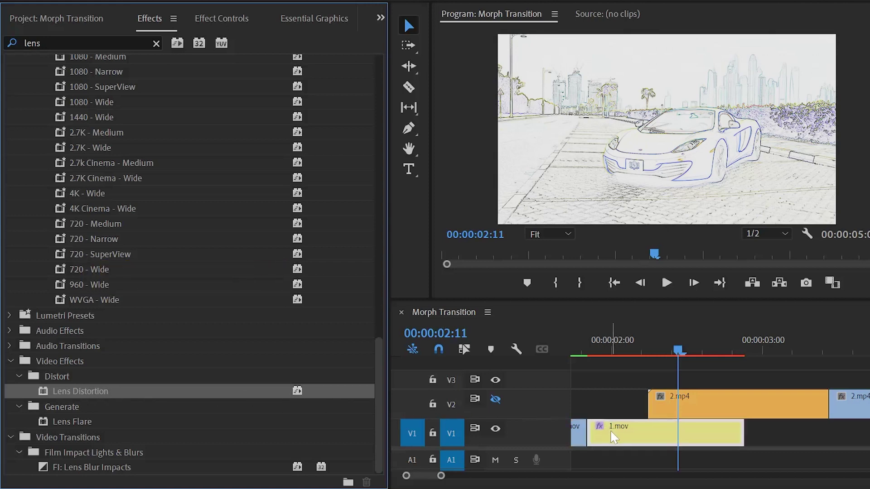
# - Apply the ProcAmp video effect from the Adjust group to the yellow 1.mov segment
pyautogui.click(157, 43)
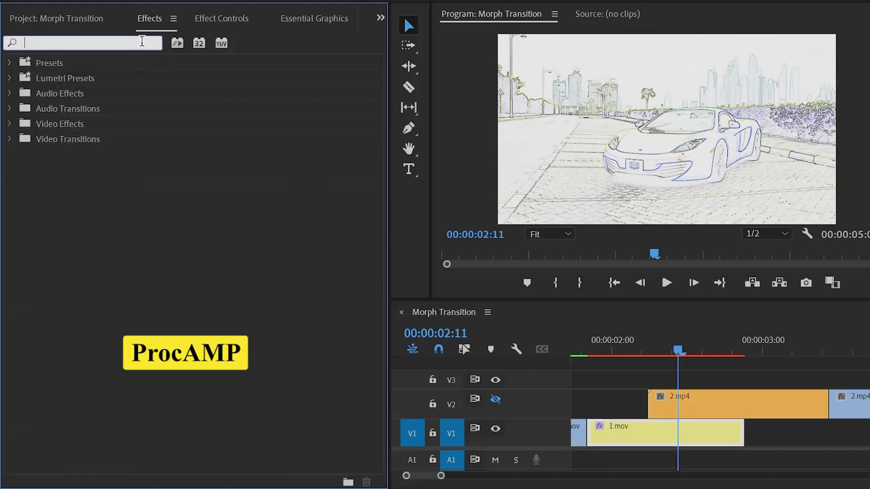
pyautogui.write('proc')
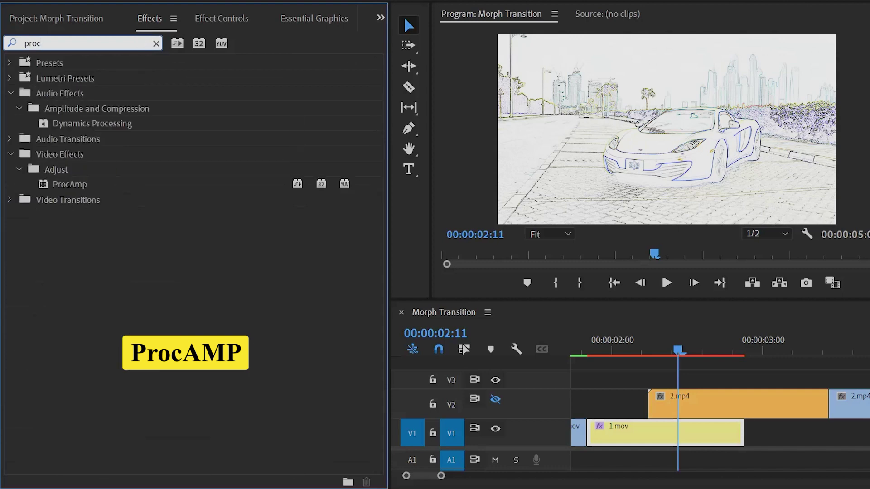
pyautogui.click(76, 184)
pyautogui.moveTo(492, 359); pyautogui.dragTo(631, 436)
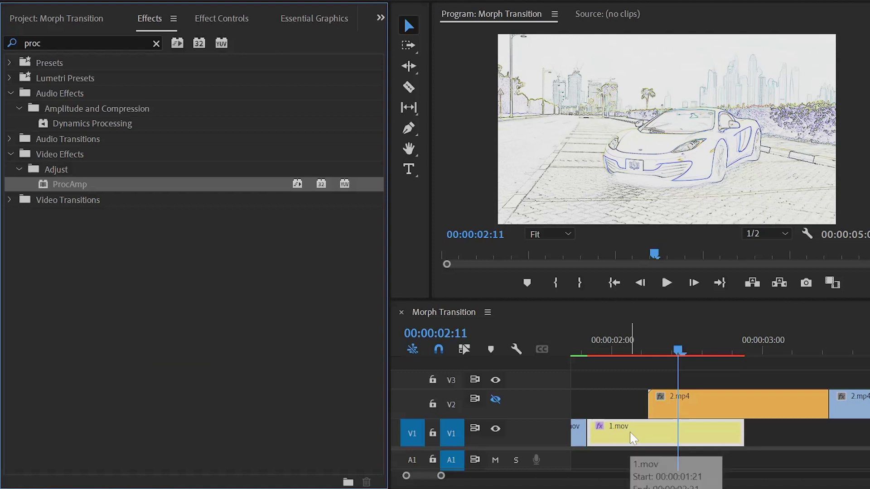
# - Start keyframing the Median (Legacy) Radius at the beginning of the yellow 1.mov segment, 00:00:01:21, keeping the value 0
pyautogui.click(203, 20)
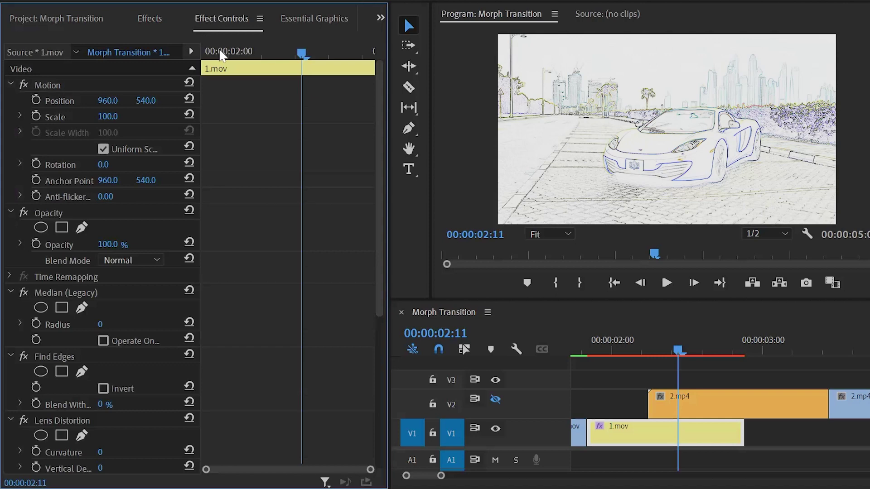
pyautogui.scroll(-5, 273, 178)
pyautogui.scroll(-2, 273, 178)
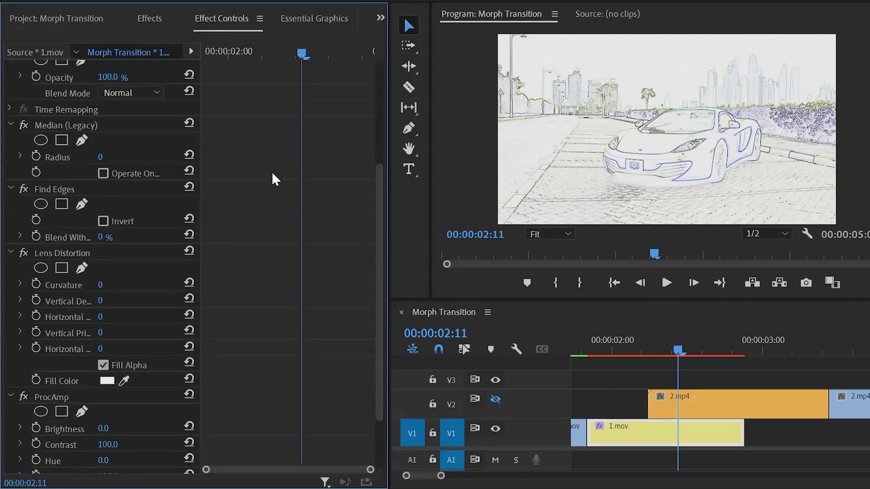
pyautogui.click(70, 125)
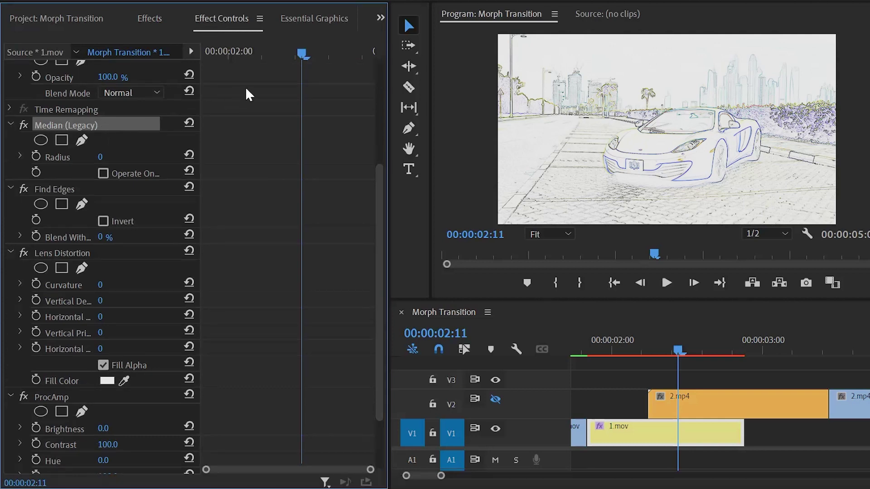
pyautogui.moveTo(298, 50); pyautogui.dragTo(180, 48)
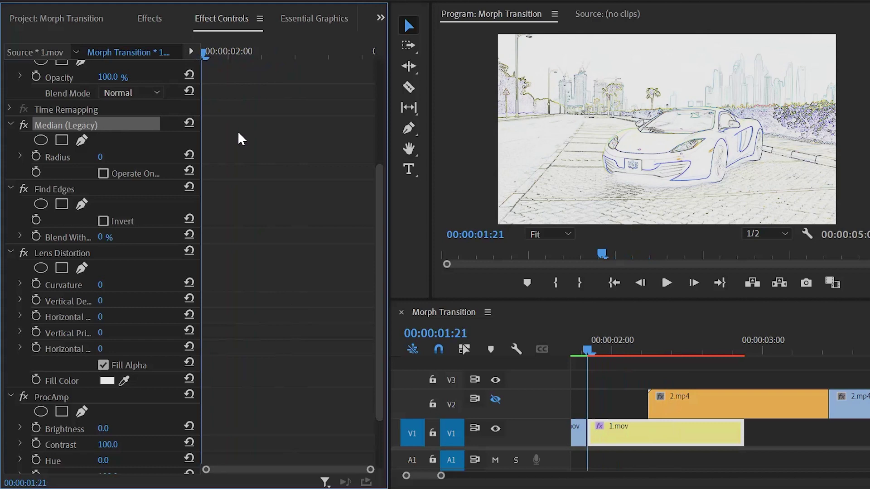
pyautogui.click(36, 156)
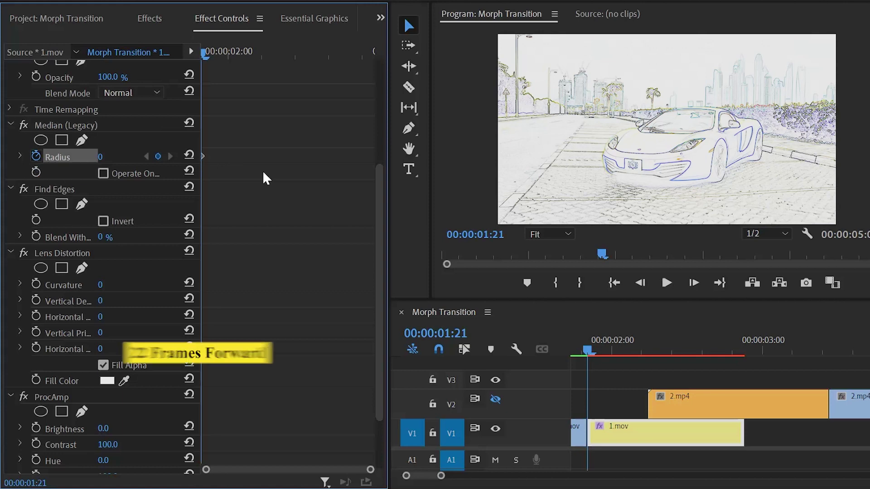
# - Add a Median (Legacy) Radius keyframe 22 frames further on, at 00:00:02:18, with the value 89
pyautogui.hotkey('shift', 'Right')
pyautogui.hotkey('shift', 'Right')
pyautogui.hotkey('shift', 'Right')
pyautogui.hotkey('shift', 'Right')
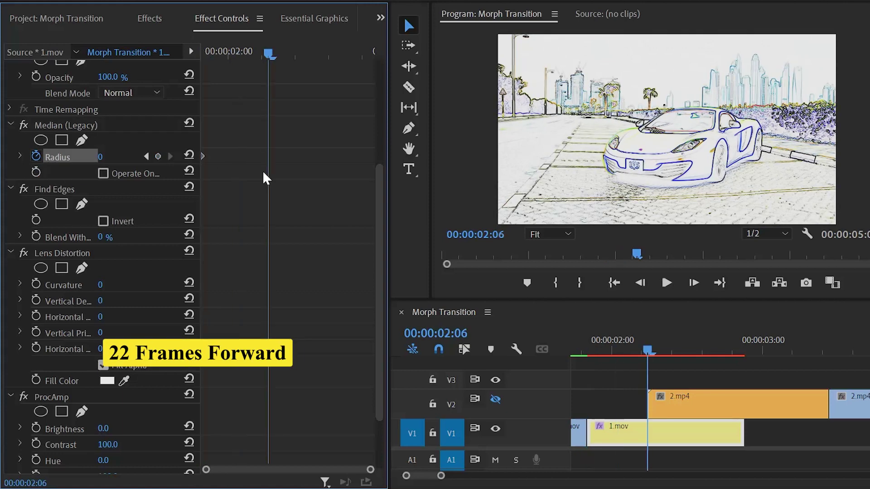
pyautogui.press('Right')
pyautogui.press('Right')
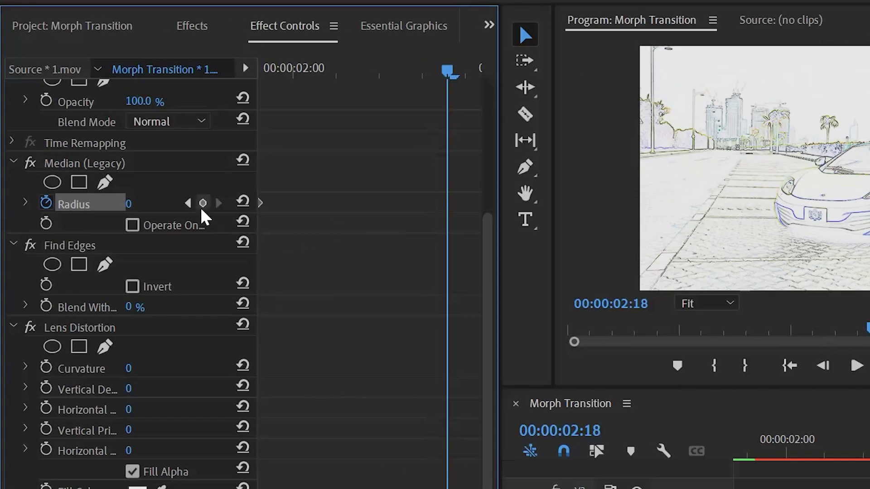
pyautogui.click(203, 204)
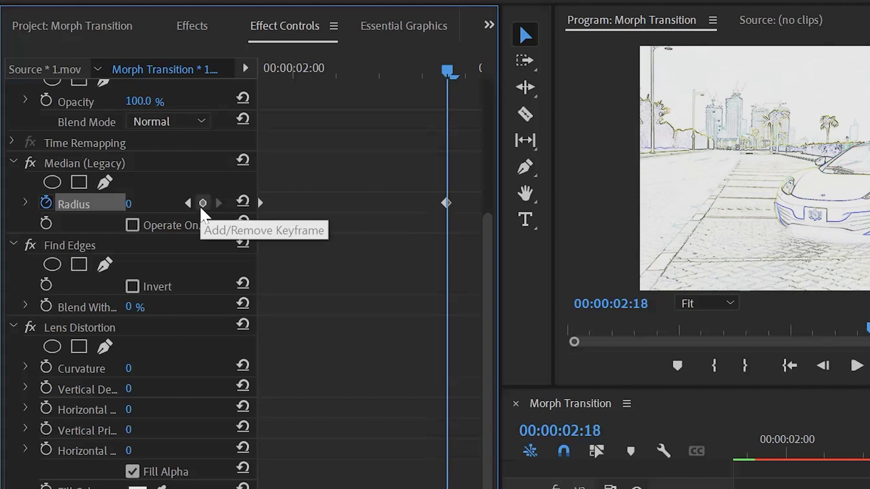
pyautogui.click(129, 204)
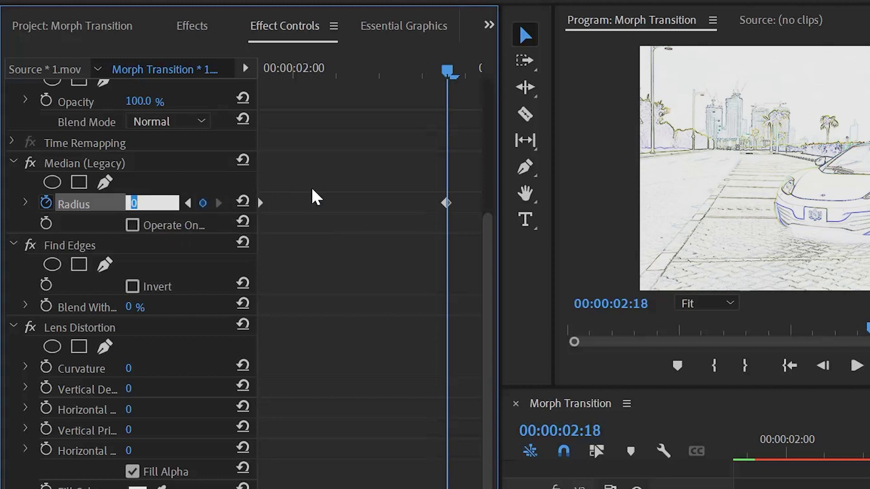
pyautogui.write('89')
pyautogui.press('Return')
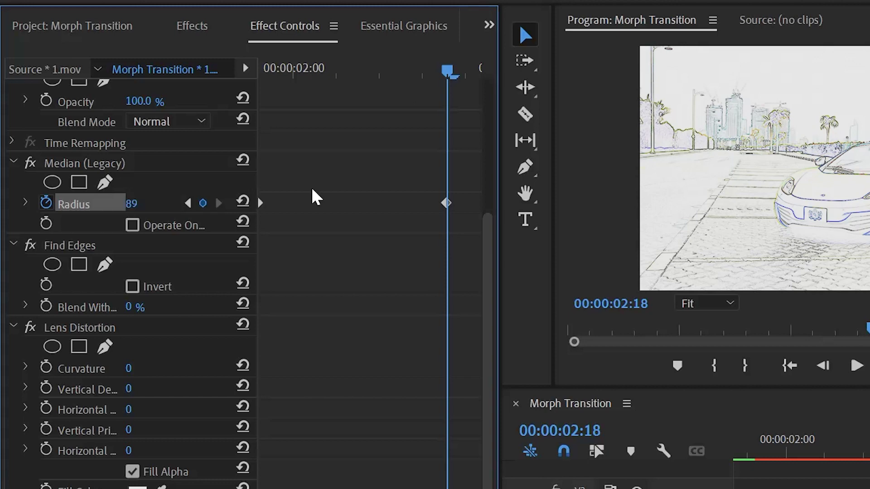
# - Change both Median Radius keyframes to Bezier interpolation
pyautogui.moveTo(459, 178); pyautogui.dragTo(288, 219)
pyautogui.rightClick(445, 204)
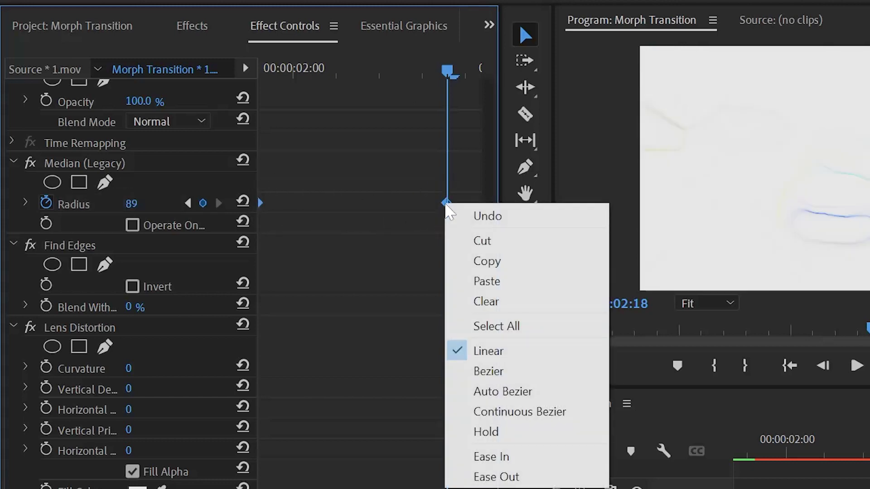
pyautogui.click(485, 372)
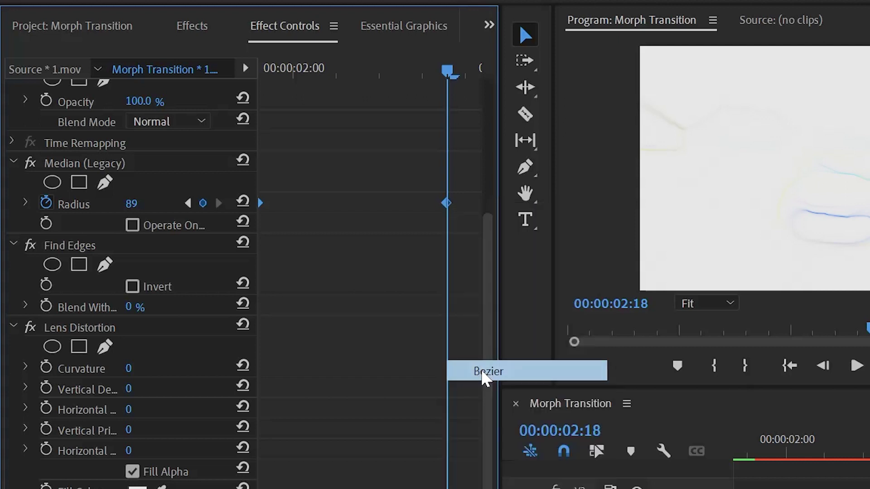
pyautogui.click(412, 236)
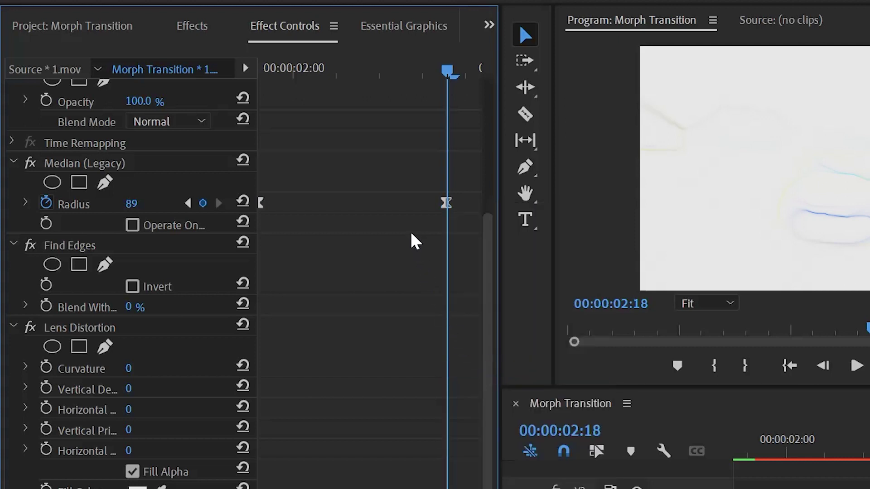
# - Flatten the Radius velocity curve to zero at both keyframes, with a longer ease into the last one, and collapse the graph
pyautogui.click(26, 204)
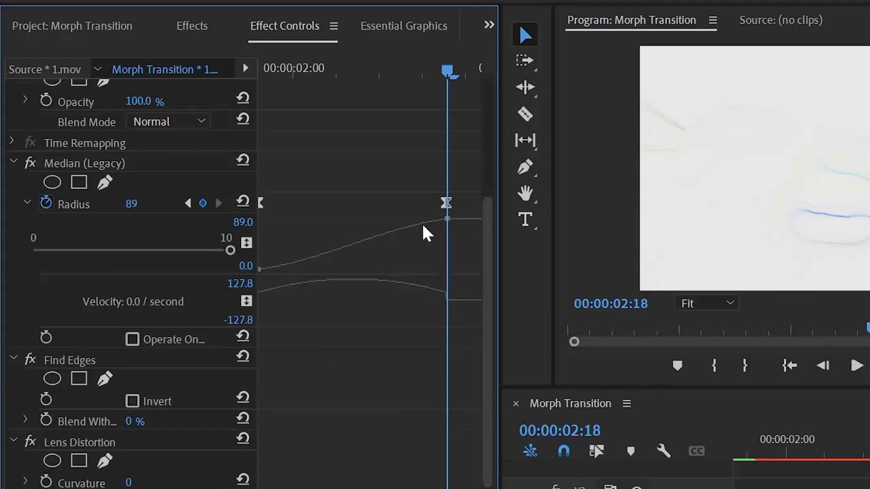
pyautogui.click(447, 203)
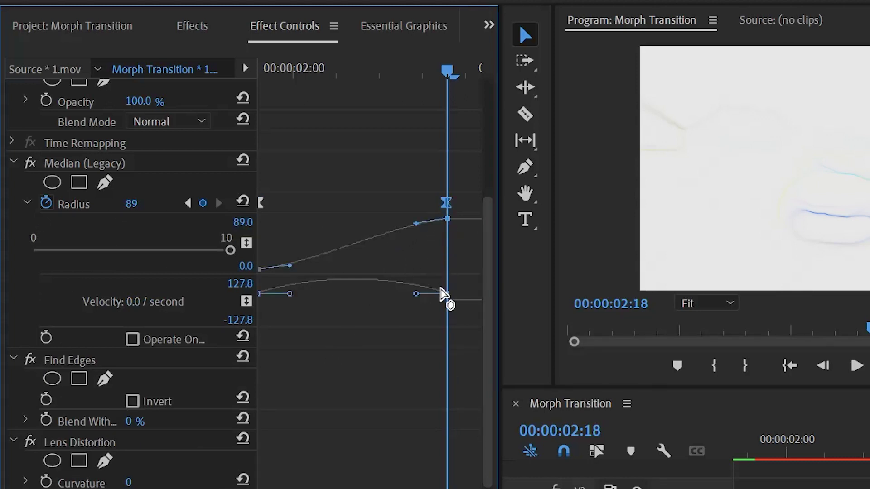
pyautogui.moveTo(416, 294)
pyautogui.mouseDown()
pyautogui.moveTo(417, 304)
pyautogui.moveTo(410, 301)
pyautogui.mouseUp()
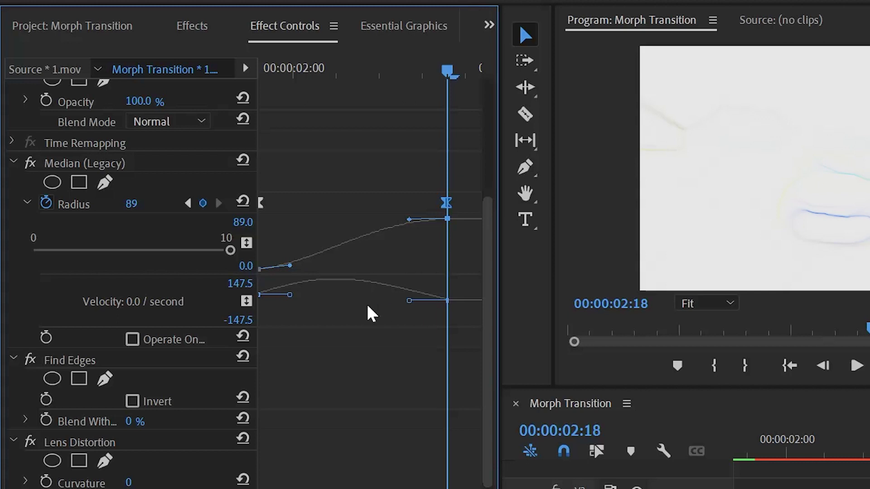
pyautogui.moveTo(290, 296); pyautogui.dragTo(284, 303)
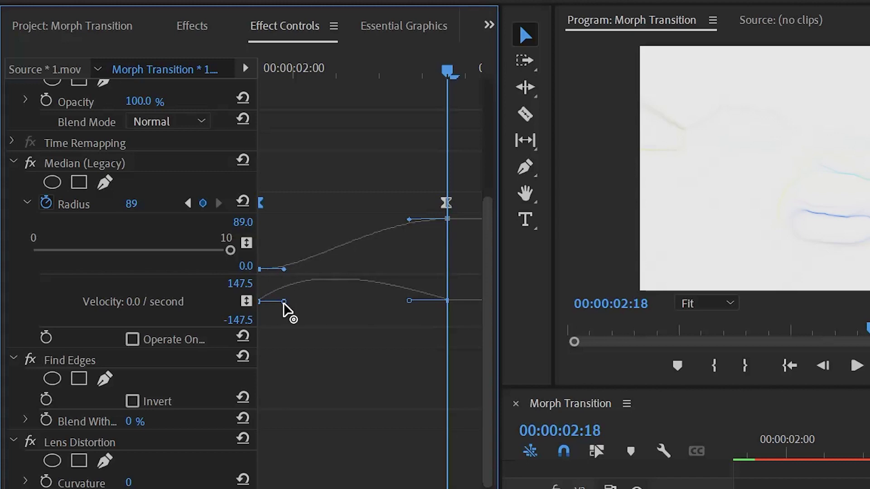
pyautogui.moveTo(409, 301); pyautogui.dragTo(398, 305)
pyautogui.click(356, 308)
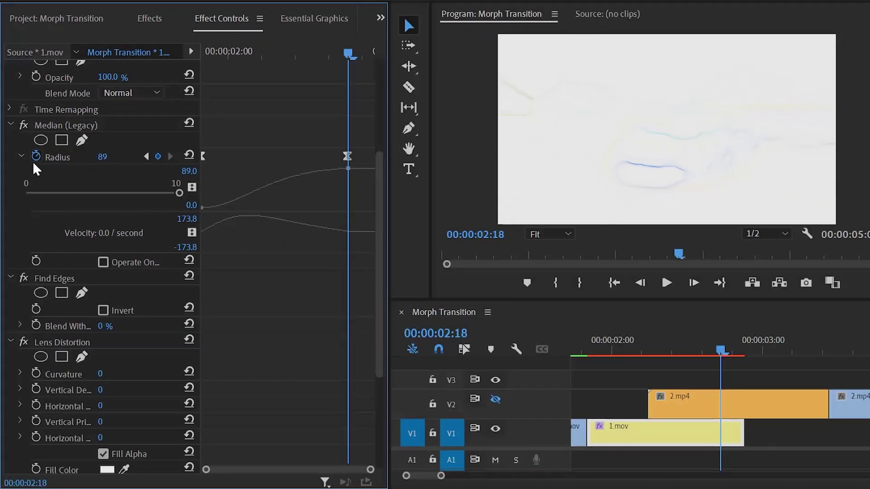
pyautogui.click(21, 156)
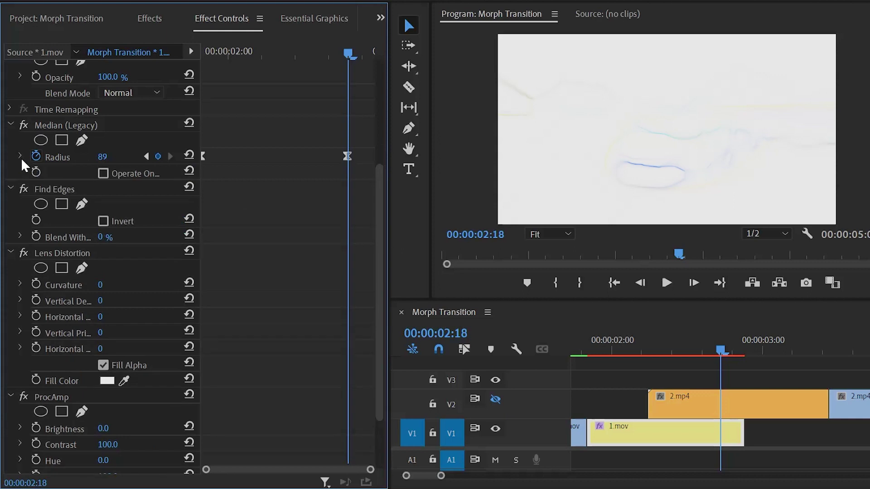
# - Invert the Find Edges effect and keyframe its Blend With Original at 100% at the segment's start, 00:00:01:21
pyautogui.click(46, 187)
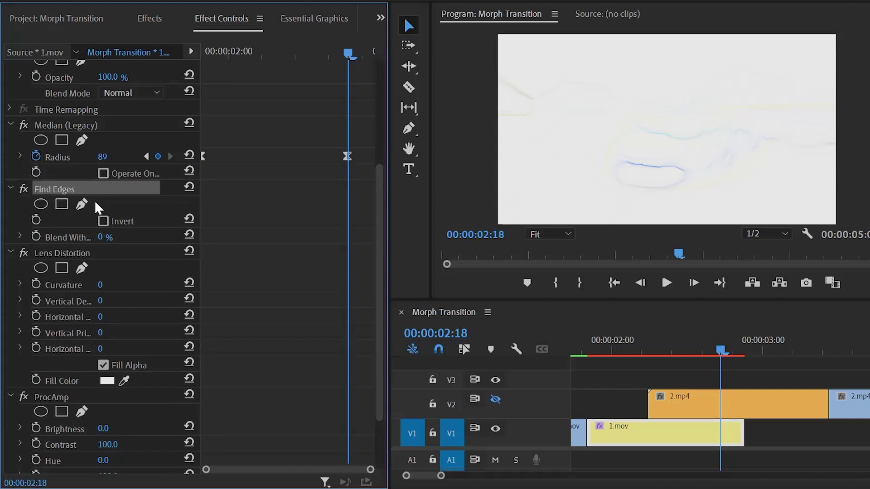
pyautogui.click(103, 221)
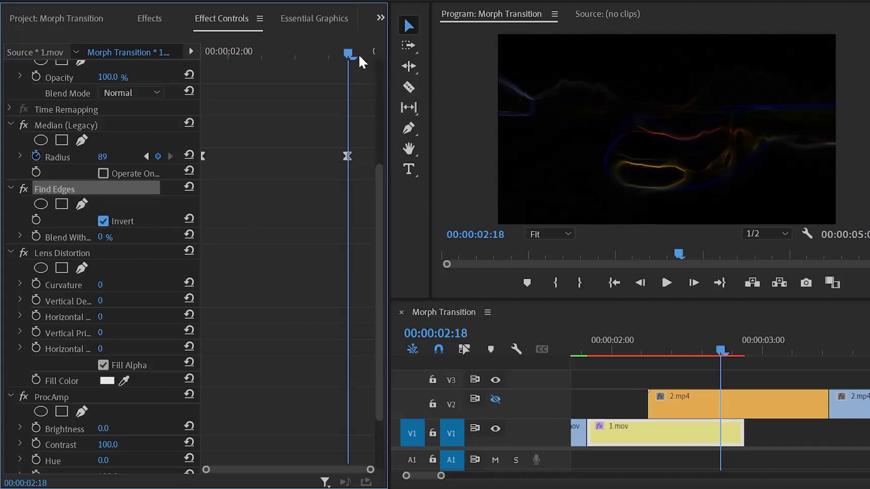
pyautogui.moveTo(352, 52); pyautogui.dragTo(195, 55)
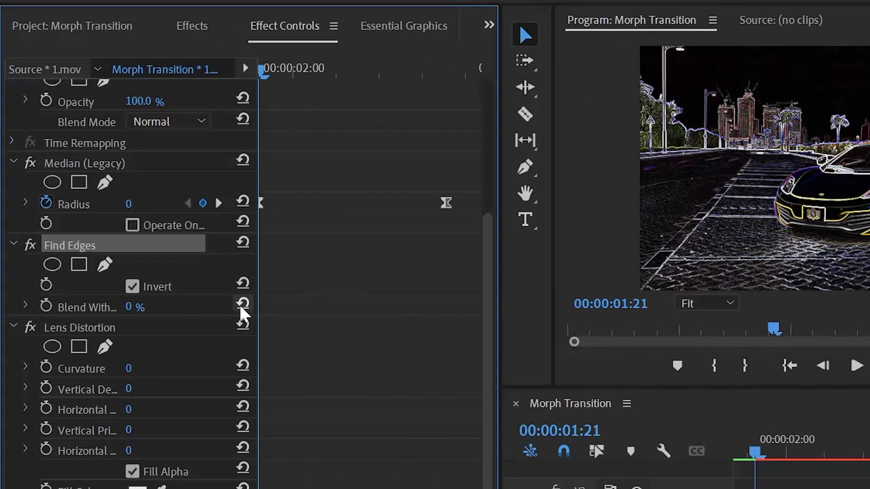
pyautogui.click(46, 307)
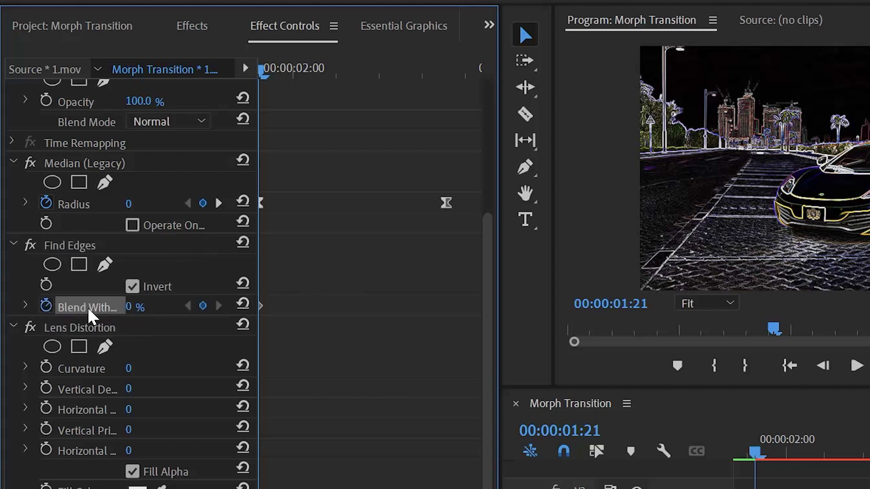
pyautogui.click(132, 307)
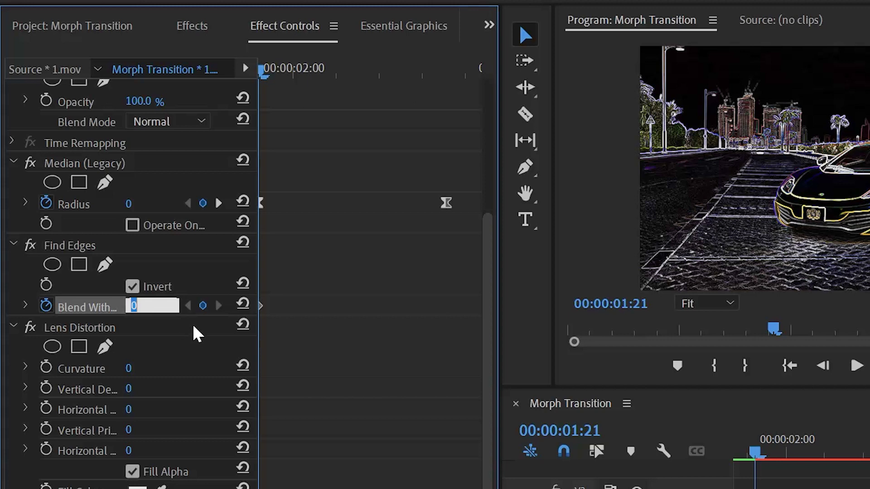
pyautogui.write('100')
pyautogui.press('Return')
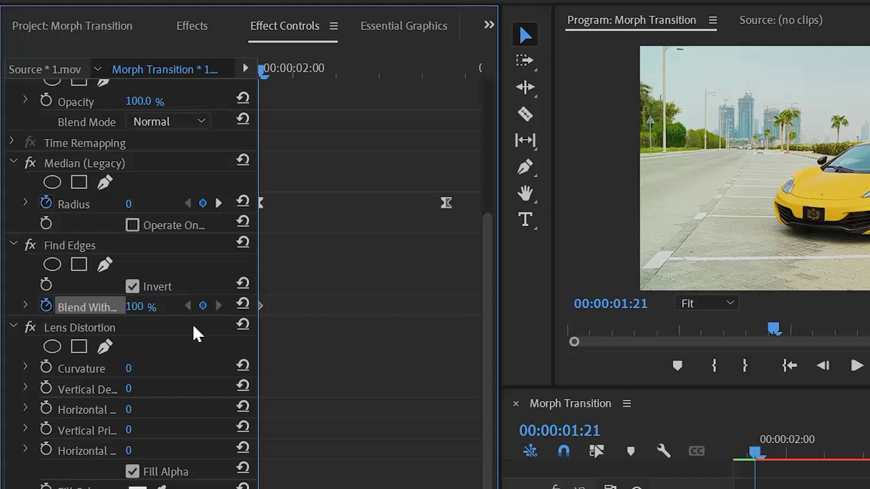
# - Add a Find Edges Blend With Original keyframe of 0% at 00:00:02:12
pyautogui.press('space')
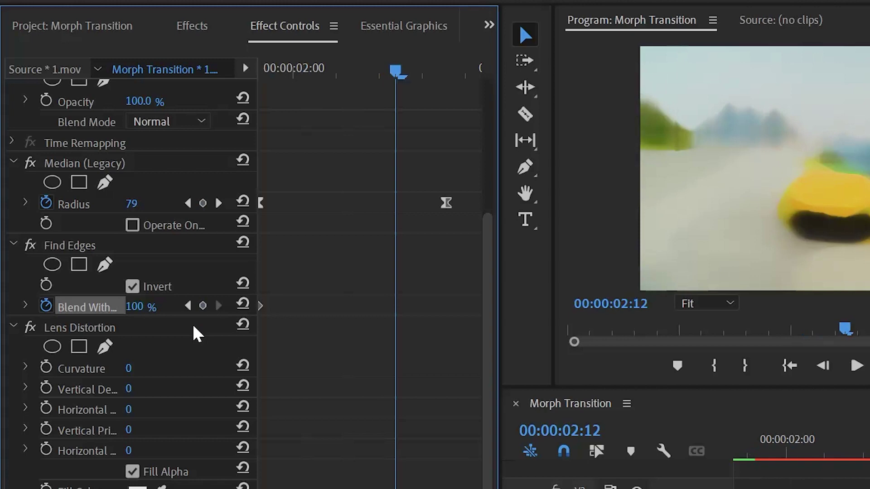
pyautogui.click(152, 301)
pyautogui.write('0')
pyautogui.press('Return')
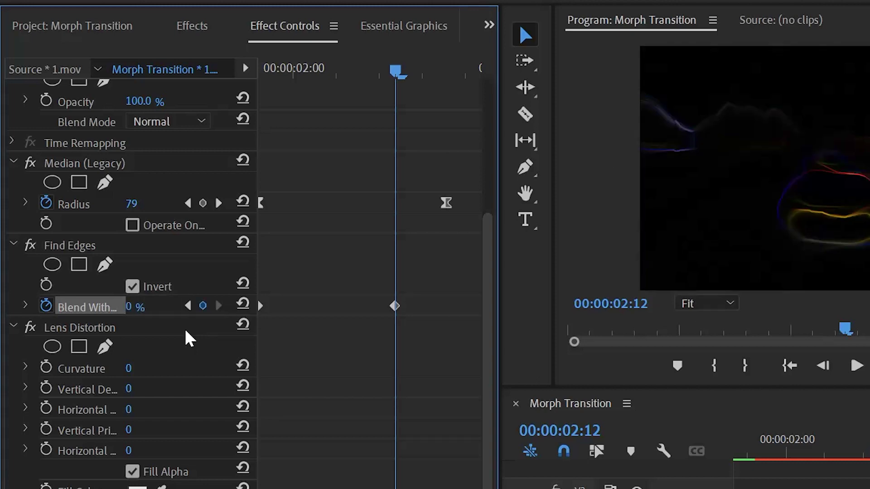
# - Change both Blend With Original keyframes to Bezier interpolation
pyautogui.moveTo(442, 276); pyautogui.dragTo(241, 316)
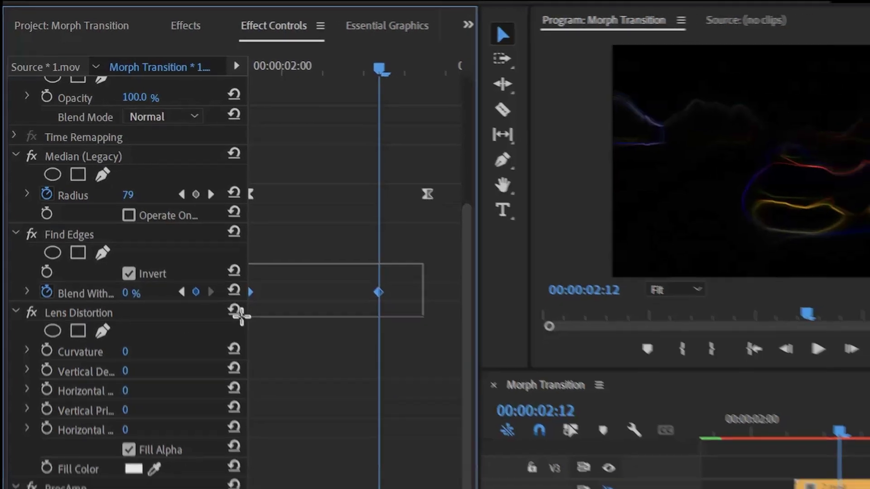
pyautogui.rightClick(379, 292)
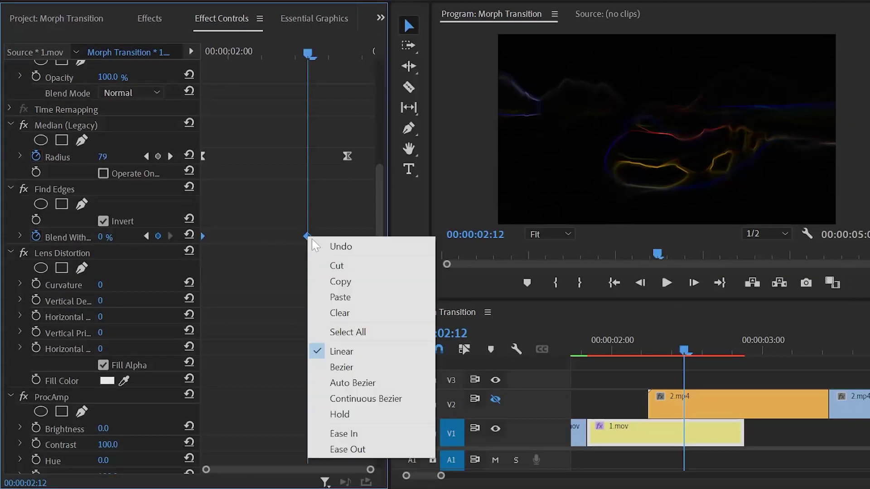
pyautogui.click(350, 368)
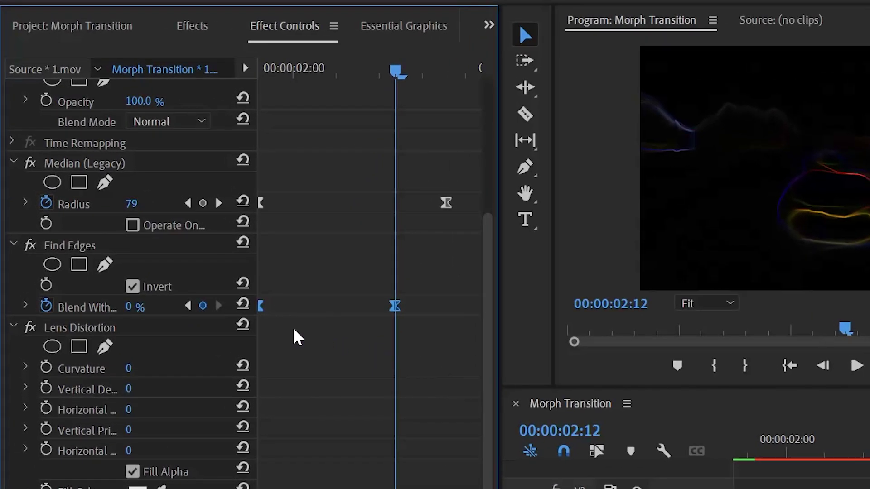
# - Flatten the Blend With Original velocity curve to zero at both keyframes, with a longer ease into the last one, and collapse the graph
pyautogui.click(27, 306)
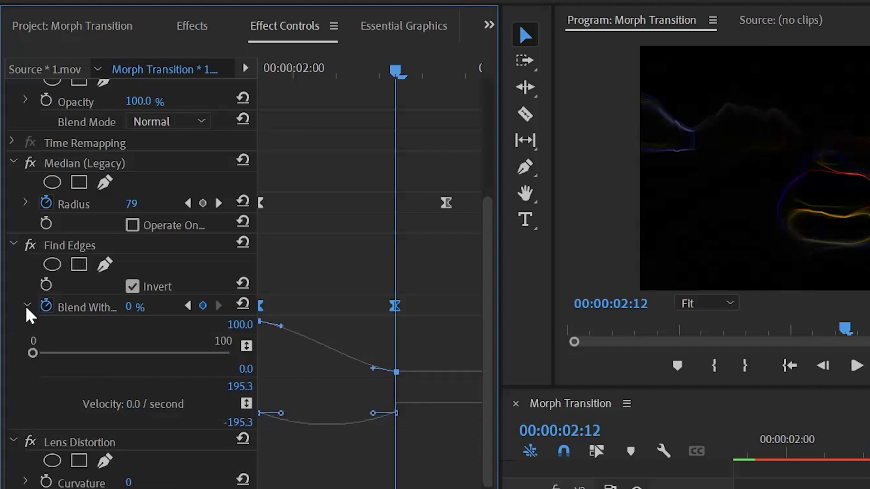
pyautogui.click(437, 364)
pyautogui.click(395, 307)
pyautogui.moveTo(372, 412); pyautogui.dragTo(371, 404)
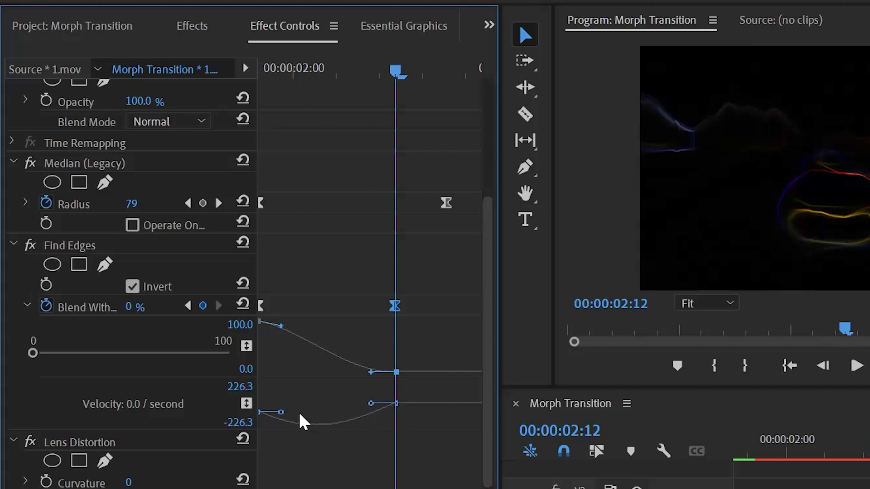
pyautogui.click(281, 412)
pyautogui.moveTo(281, 411); pyautogui.dragTo(282, 404)
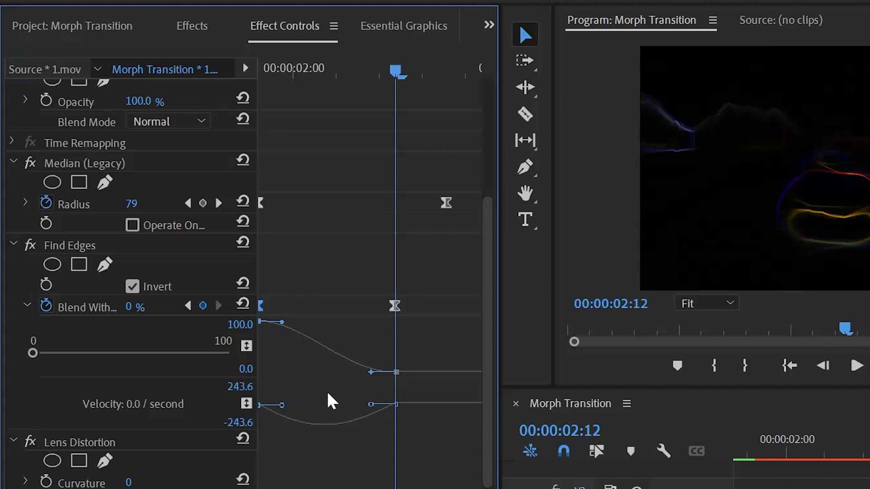
pyautogui.click(370, 405)
pyautogui.moveTo(370, 405); pyautogui.dragTo(340, 408)
pyautogui.click(340, 408)
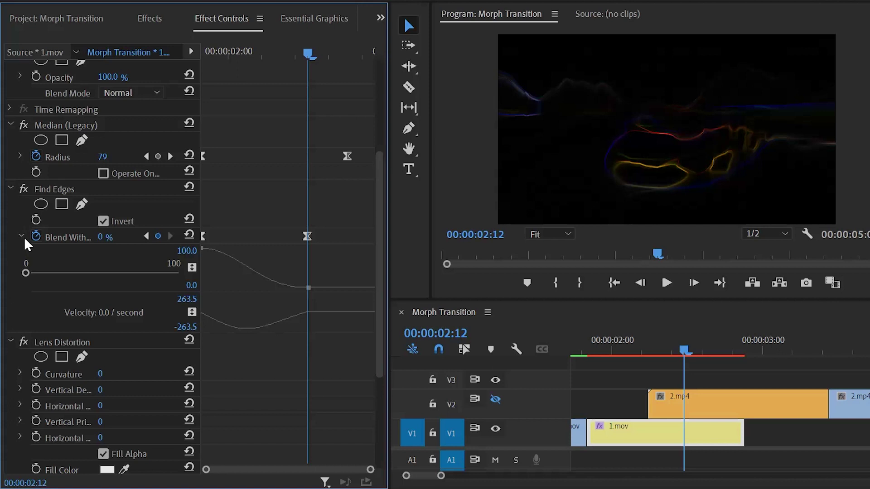
pyautogui.click(21, 237)
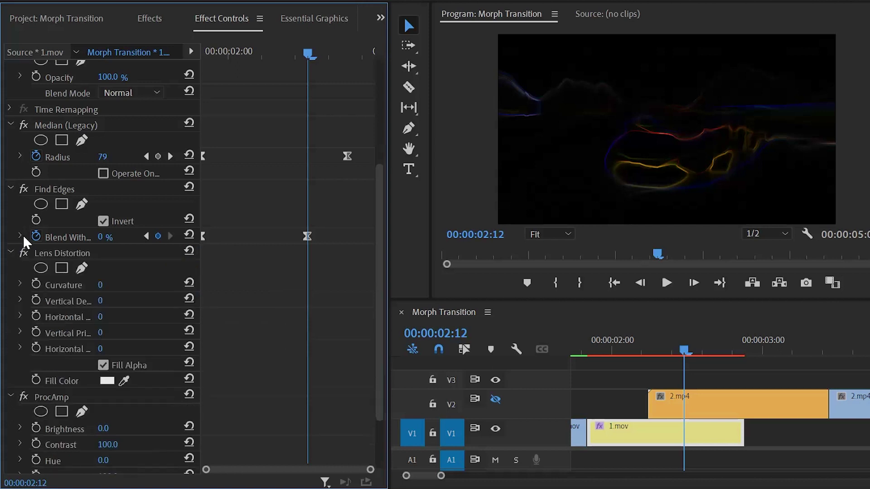
# - Keyframe the Lens Distortion Curvature at 0 at the segment's start, 00:00:01:21
pyautogui.click(64, 255)
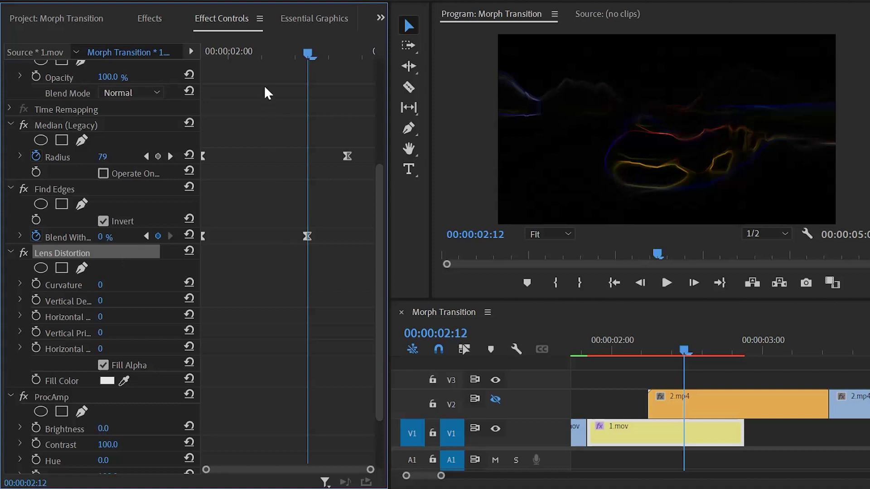
pyautogui.moveTo(267, 56); pyautogui.dragTo(187, 55)
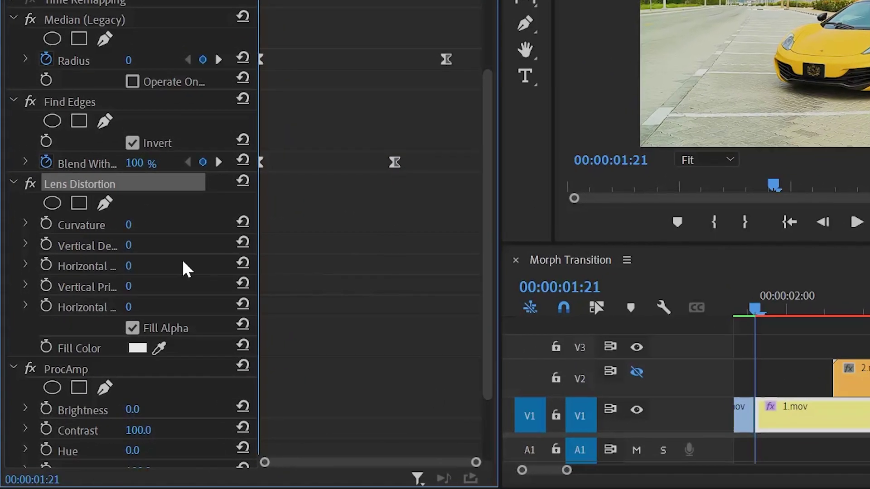
pyautogui.click(46, 222)
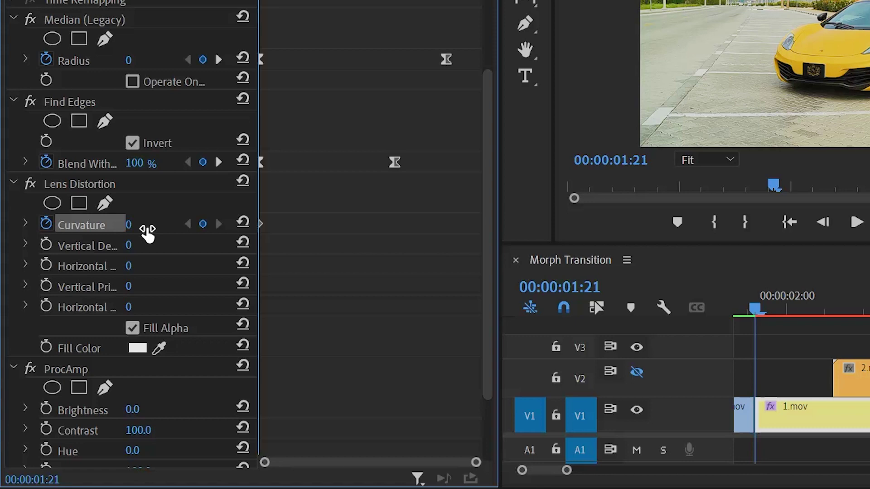
# - Add a Lens Distortion Curvature keyframe of -50 at 00:00:02:18
pyautogui.press('space')
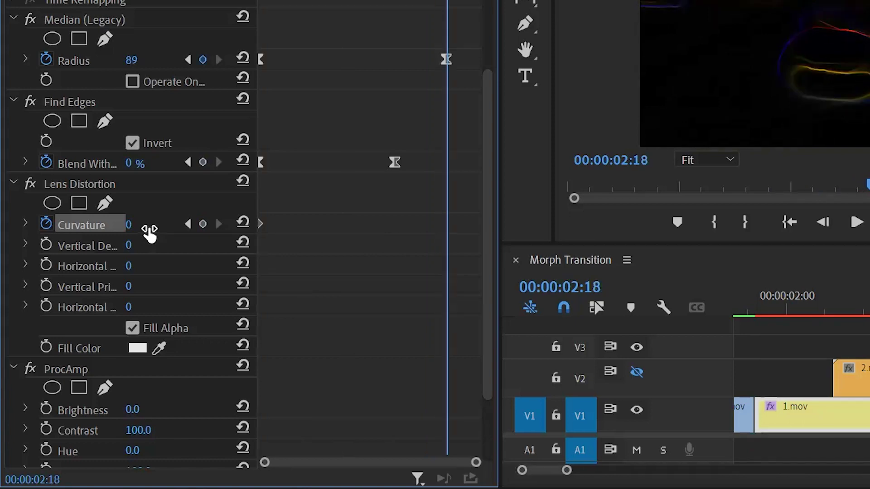
pyautogui.click(149, 231)
pyautogui.write('-50')
pyautogui.press('Return')
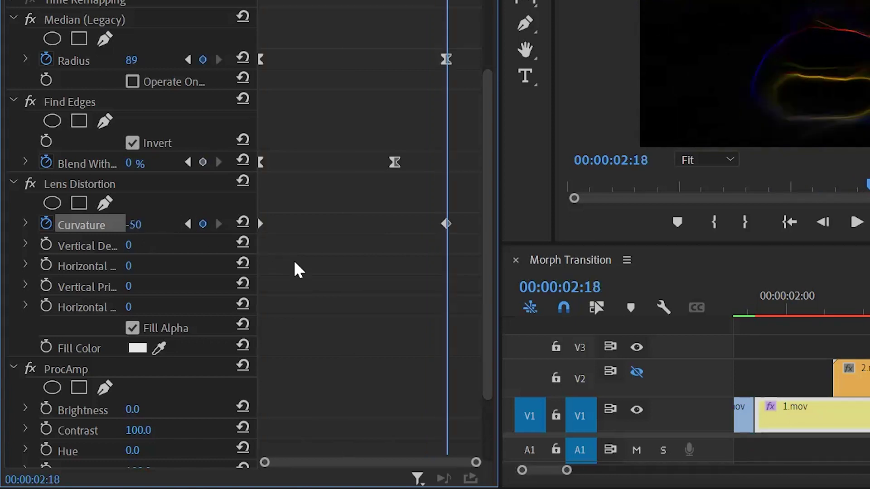
# - Change both Curvature keyframes to Bezier interpolation
pyautogui.moveTo(463, 200); pyautogui.dragTo(255, 244)
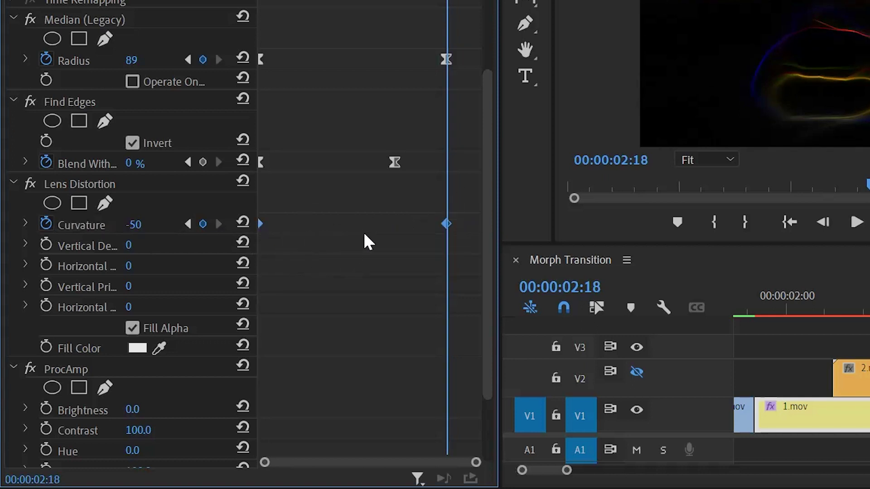
pyautogui.rightClick(445, 224)
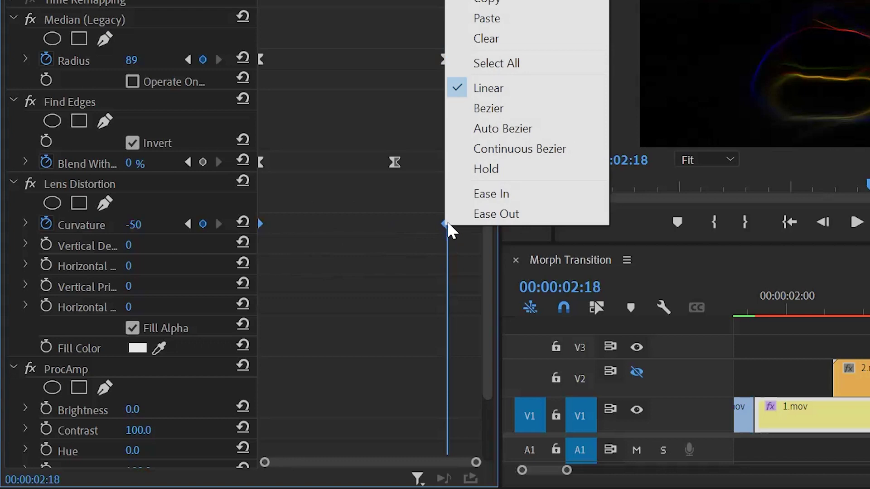
pyautogui.click(482, 111)
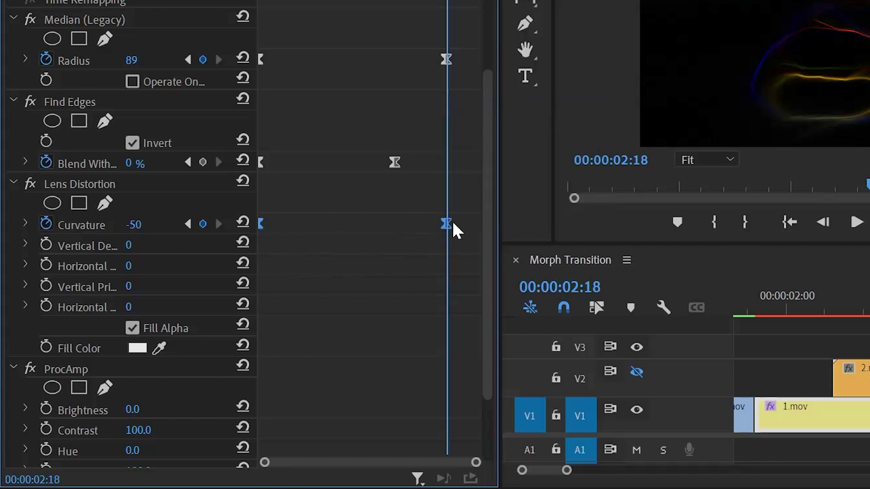
# - Flatten the Curvature velocity curve to zero at both keyframes, lengthening the eases, mostly into the last one, and collapse the graph
pyautogui.click(26, 224)
pyautogui.scroll(-5, 357, 218)
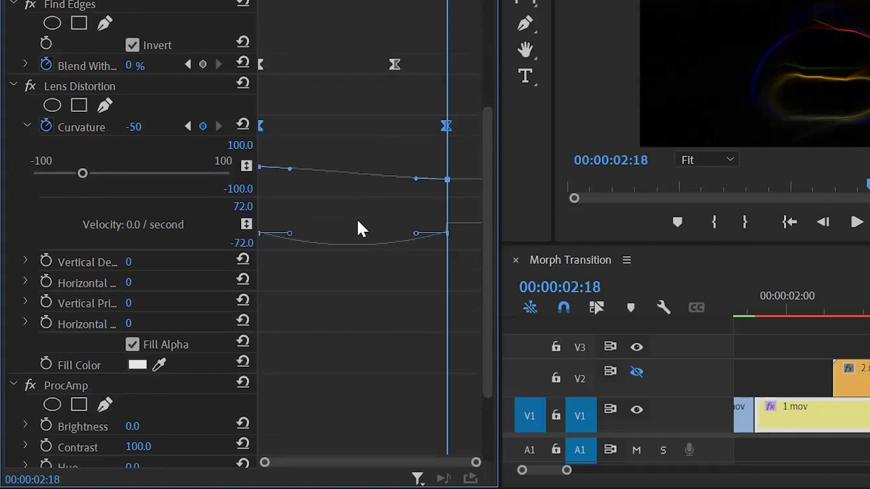
pyautogui.scroll(-1, 358, 220)
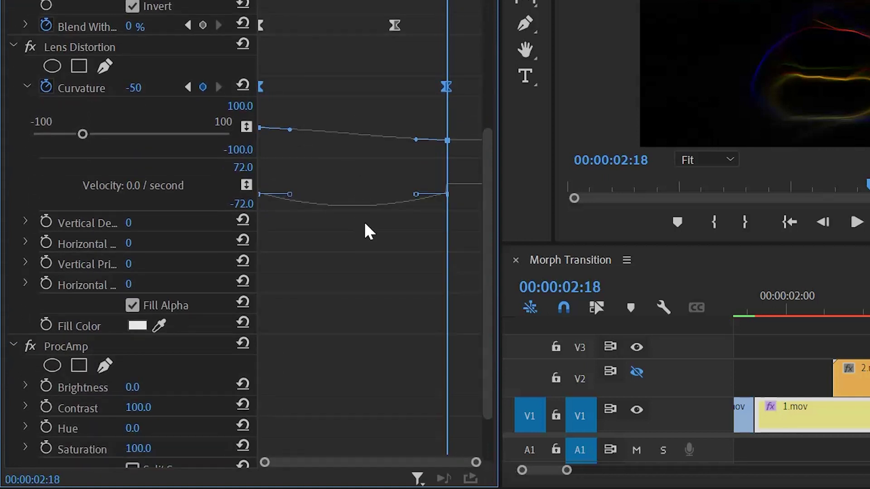
pyautogui.moveTo(416, 195); pyautogui.dragTo(415, 186)
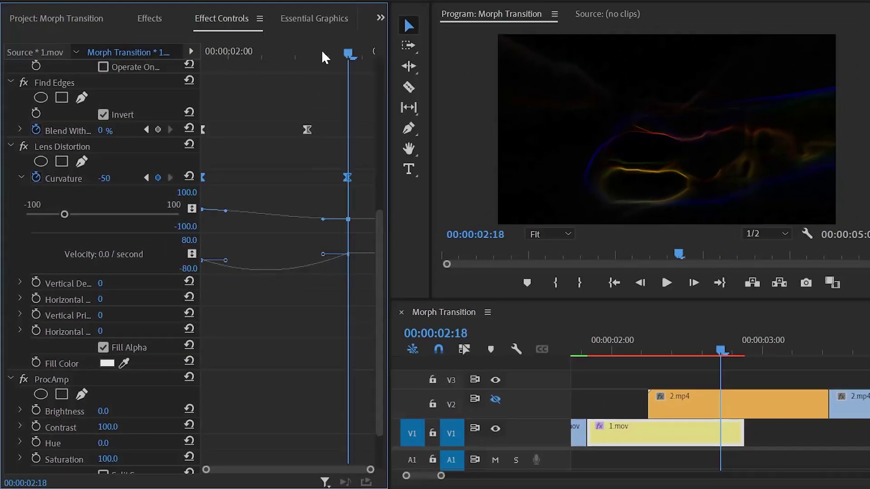
pyautogui.click(362, 2)
pyautogui.click(289, 55)
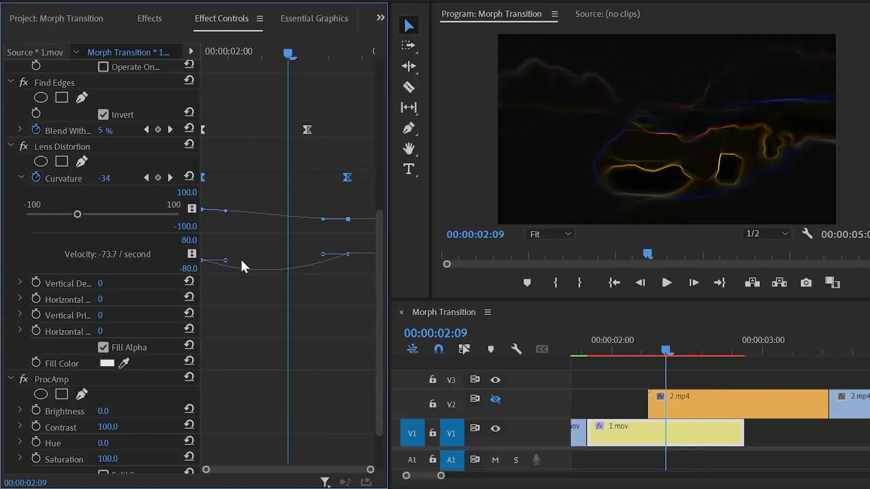
pyautogui.moveTo(226, 259); pyautogui.dragTo(226, 253)
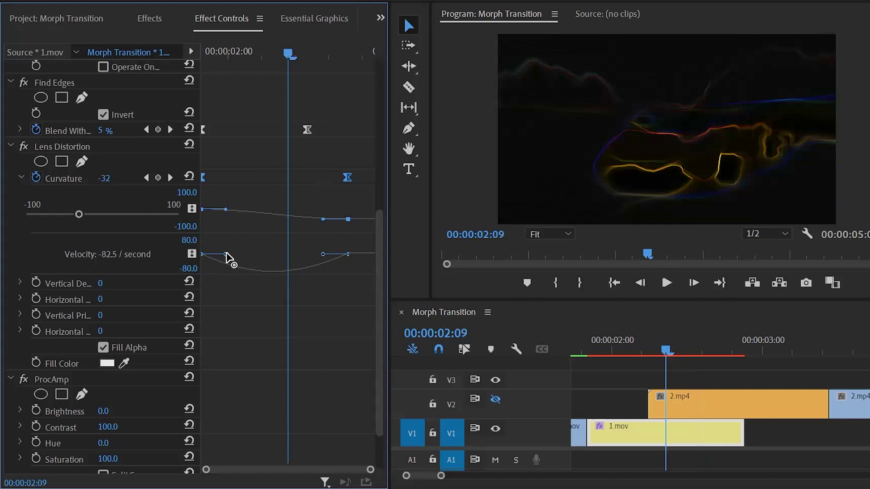
pyautogui.moveTo(323, 254); pyautogui.dragTo(306, 254)
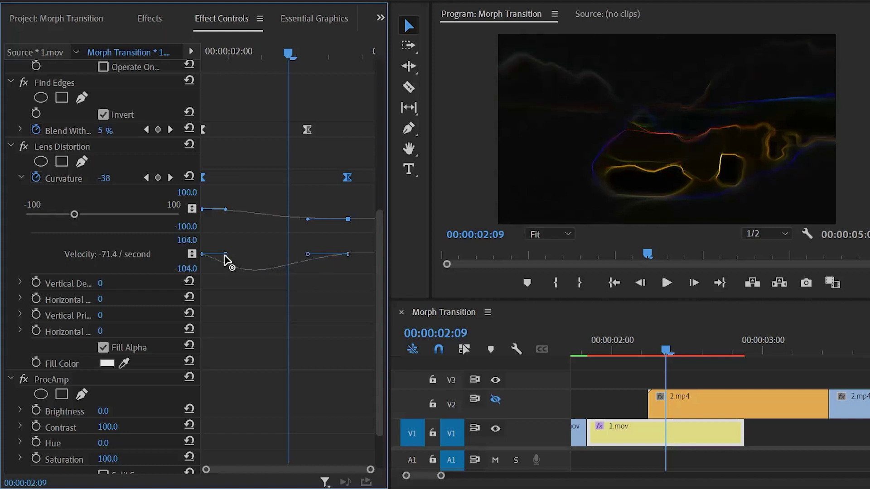
pyautogui.moveTo(225, 254); pyautogui.dragTo(229, 254)
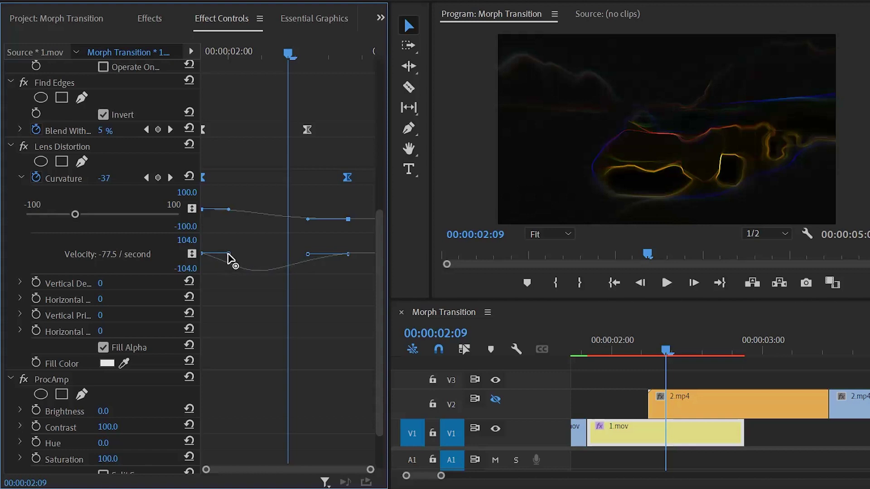
pyautogui.click(278, 251)
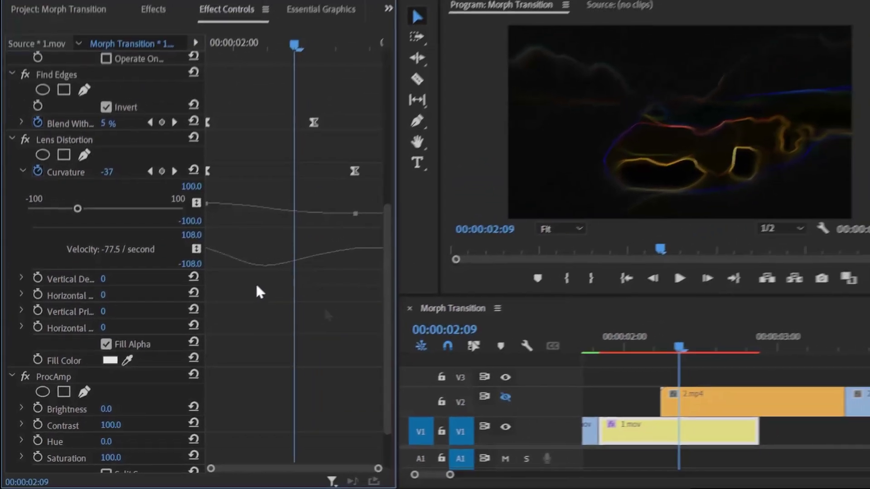
pyautogui.click(19, 176)
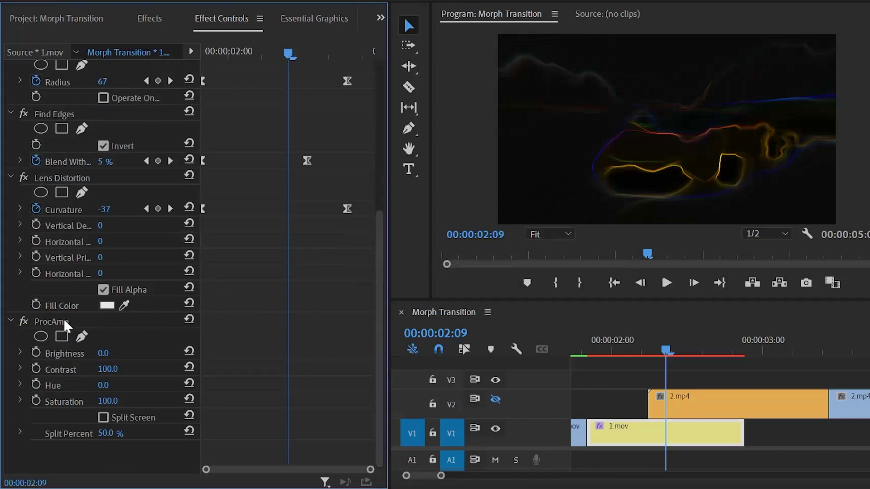
# - Keyframe the ProcAmp Saturation at 100 at the segment's start, 00:00:01:21
pyautogui.click(100, 322)
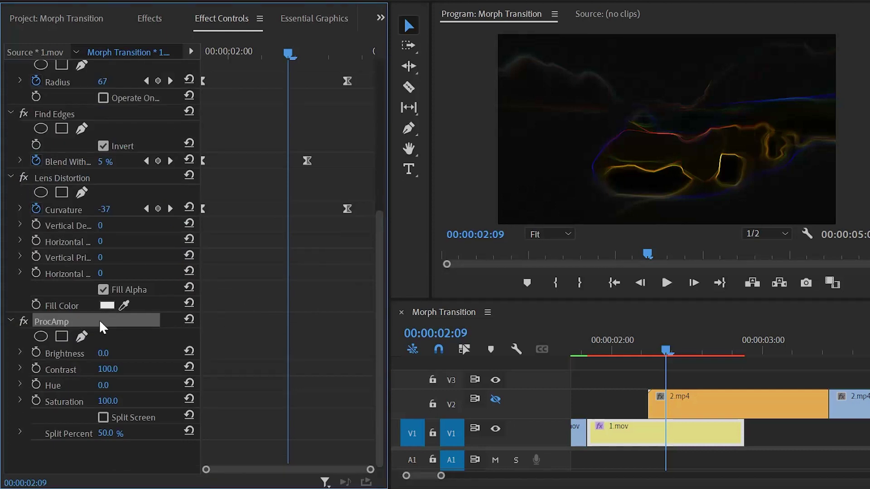
pyautogui.moveTo(251, 52); pyautogui.dragTo(192, 52)
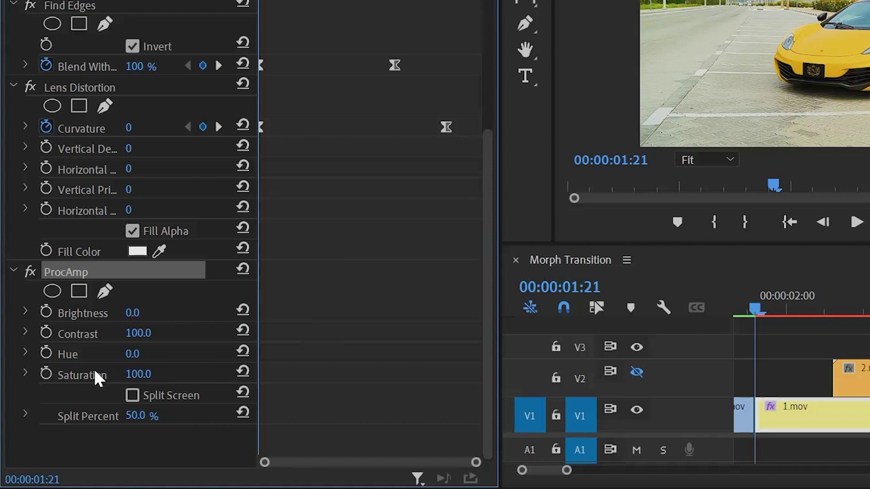
pyautogui.click(47, 372)
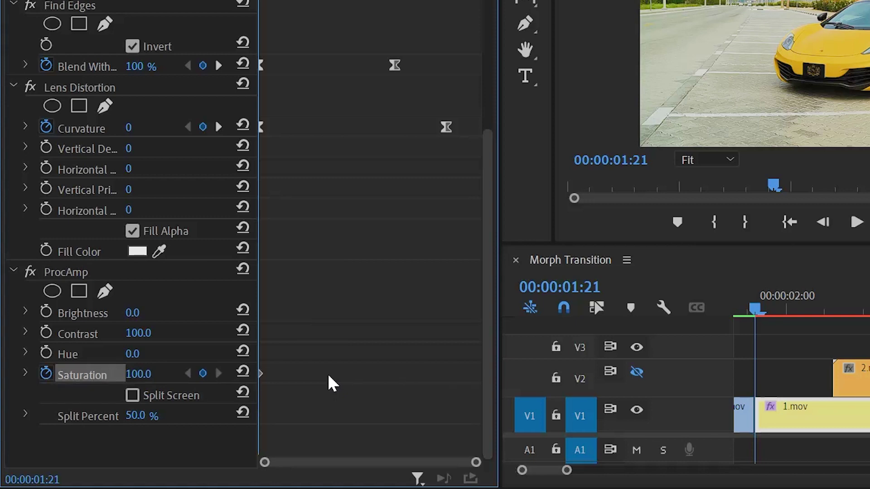
# - Add a ProcAmp Saturation keyframe of 200 at 00:00:02:18
pyautogui.press('space')
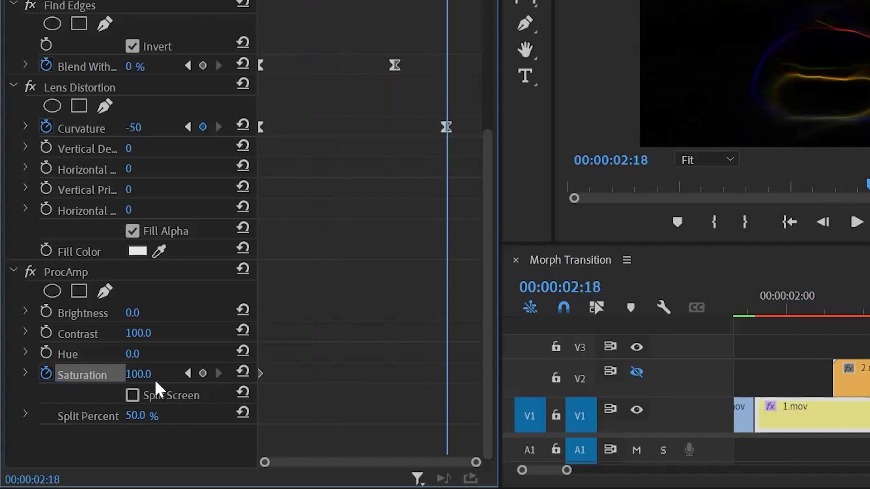
pyautogui.click(138, 374)
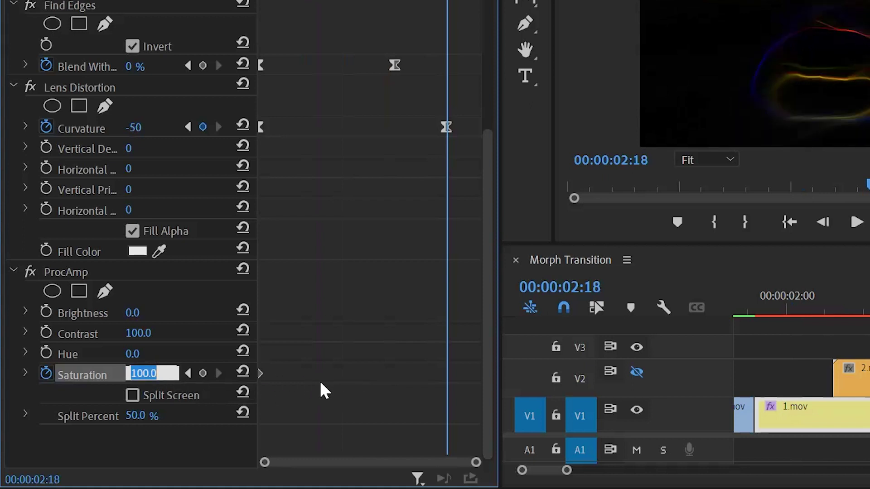
pyautogui.write('200')
pyautogui.press('Return')
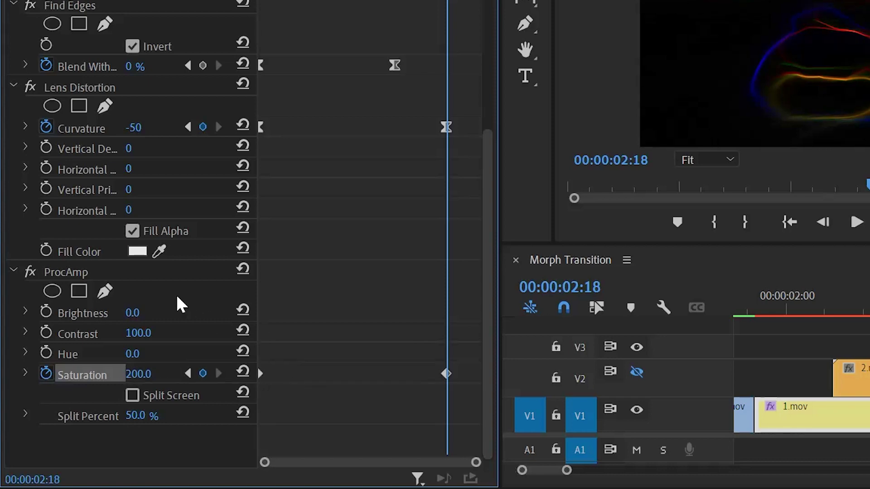
# - Duplicate the ProcAmp effect with its Saturation keyframes on the same 1.mov segment, pasting the copy at 00:00:01:21
pyautogui.click(82, 268)
pyautogui.rightClick(82, 269)
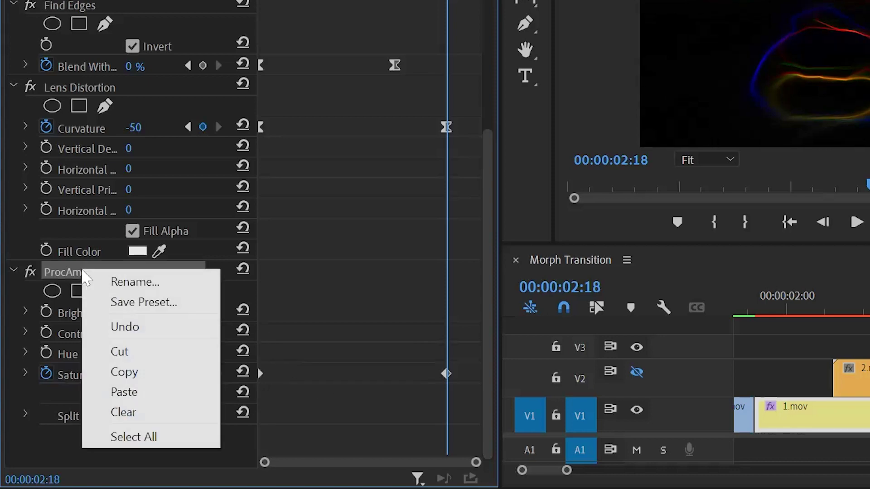
pyautogui.click(131, 374)
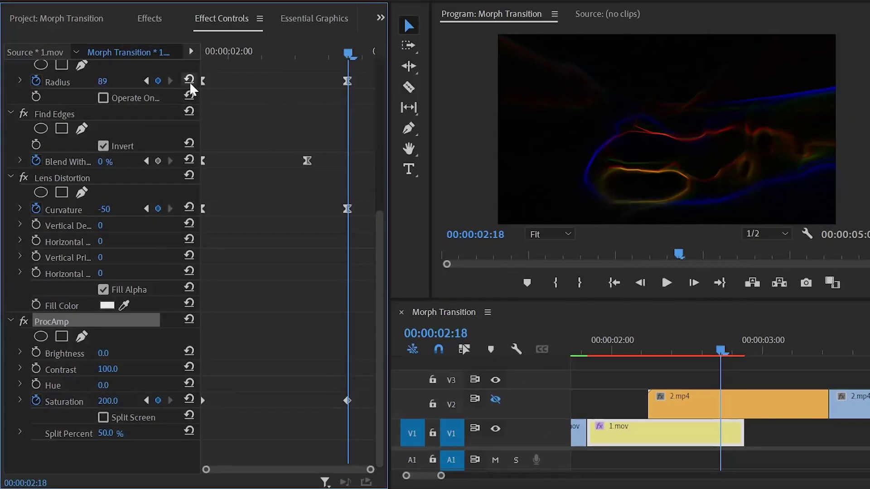
pyautogui.moveTo(238, 50); pyautogui.dragTo(188, 45)
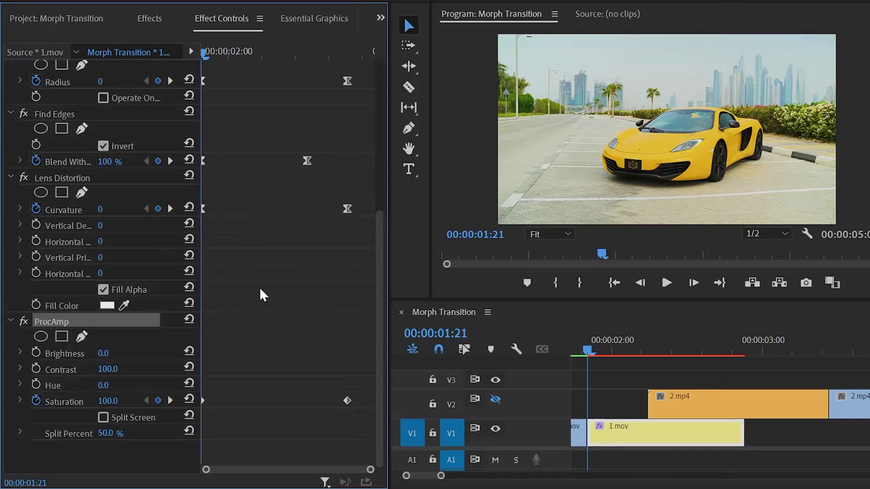
pyautogui.rightClick(136, 451)
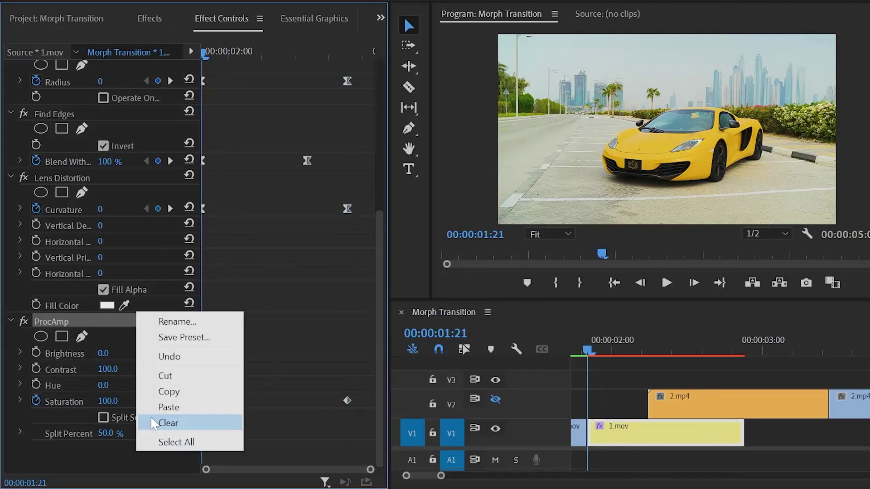
pyautogui.click(169, 408)
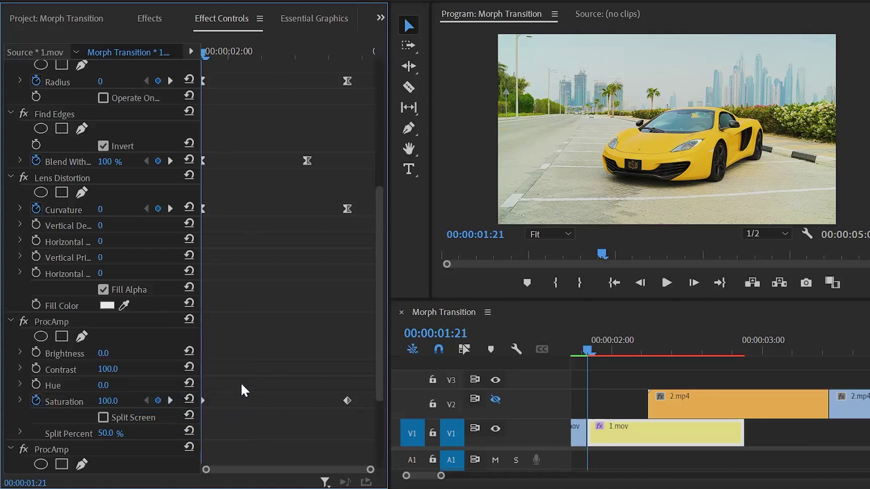
pyautogui.scroll(-5, 242, 386)
pyautogui.scroll(-2, 242, 386)
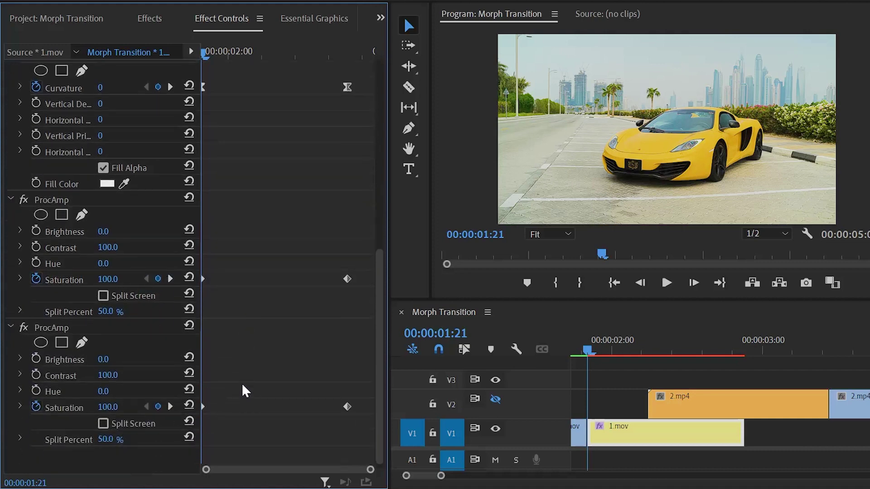
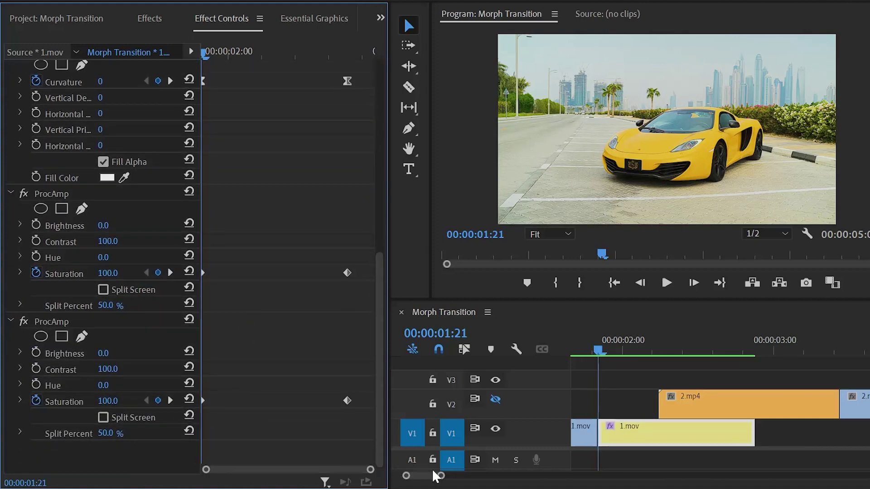
# - Select the first 2.mp4 segment, turn V2 track output back on, and park the playhead at 00:00:02:16
pyautogui.moveTo(441, 479); pyautogui.dragTo(465, 481)
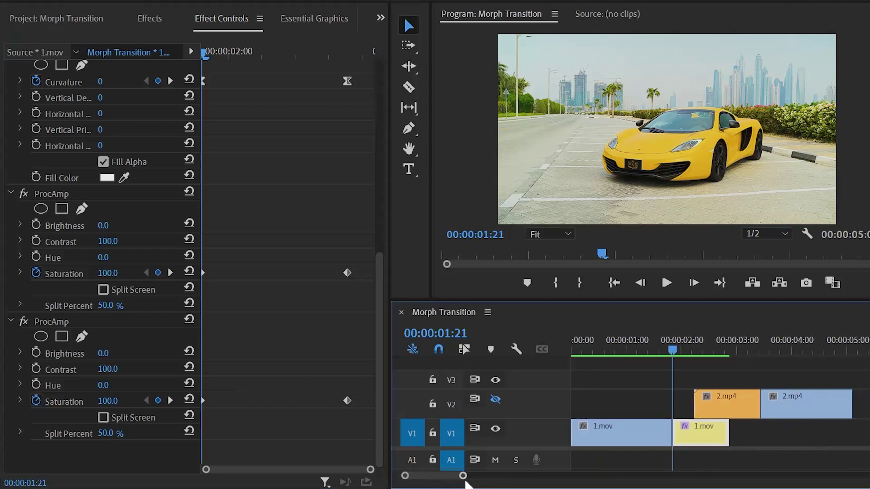
pyautogui.click(657, 353)
pyautogui.click(707, 374)
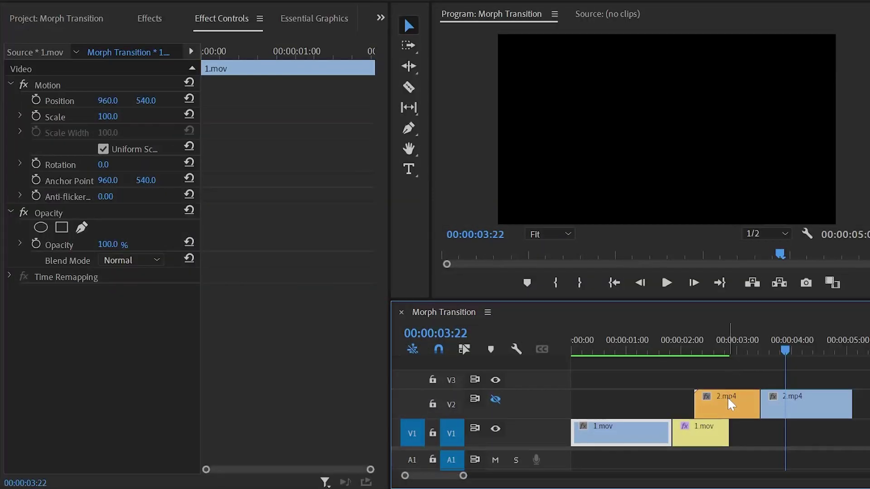
pyautogui.click(730, 403)
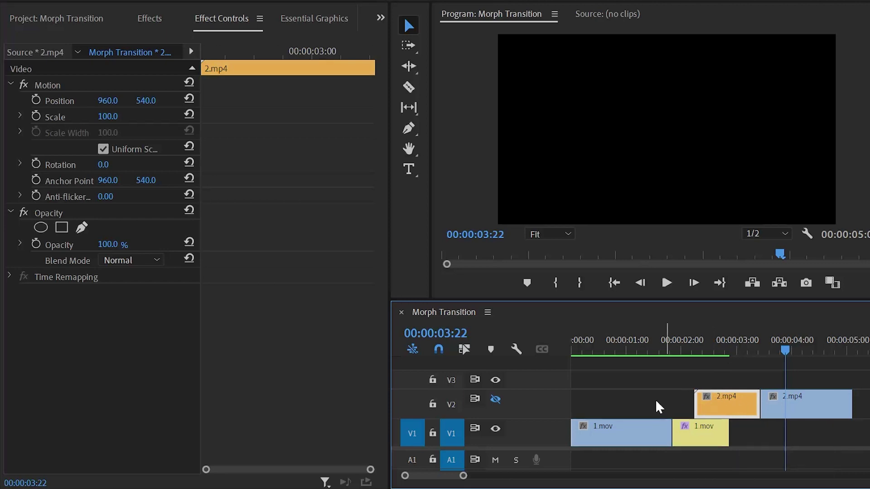
pyautogui.click(496, 400)
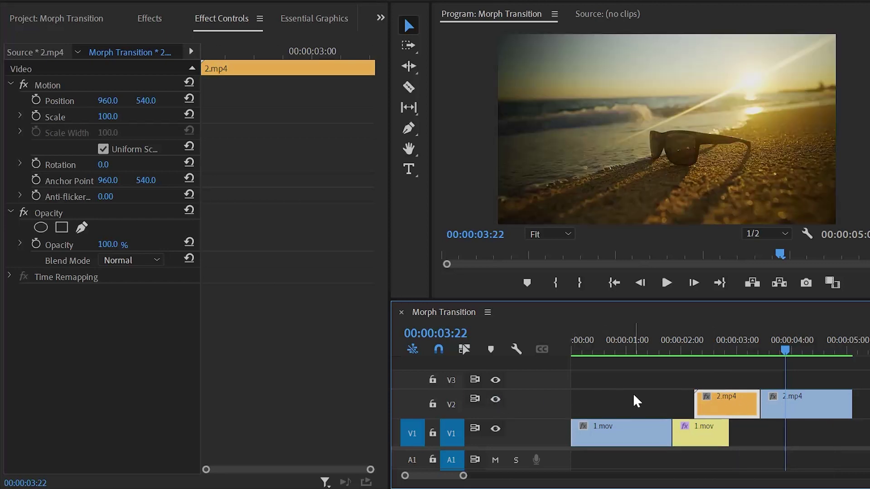
pyautogui.moveTo(739, 352); pyautogui.dragTo(717, 353)
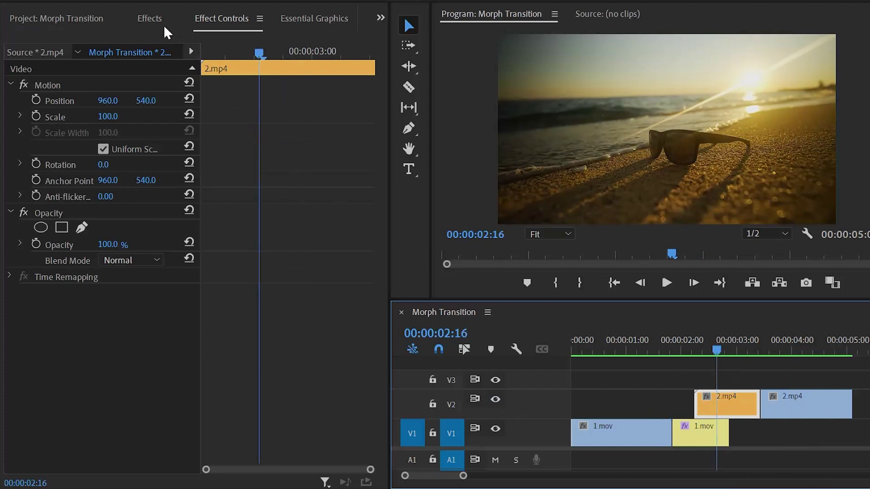
# - Find the Dust & Scratches effect and apply it to the first 2.mp4 segment on V2
pyautogui.click(149, 19)
pyautogui.click(155, 45)
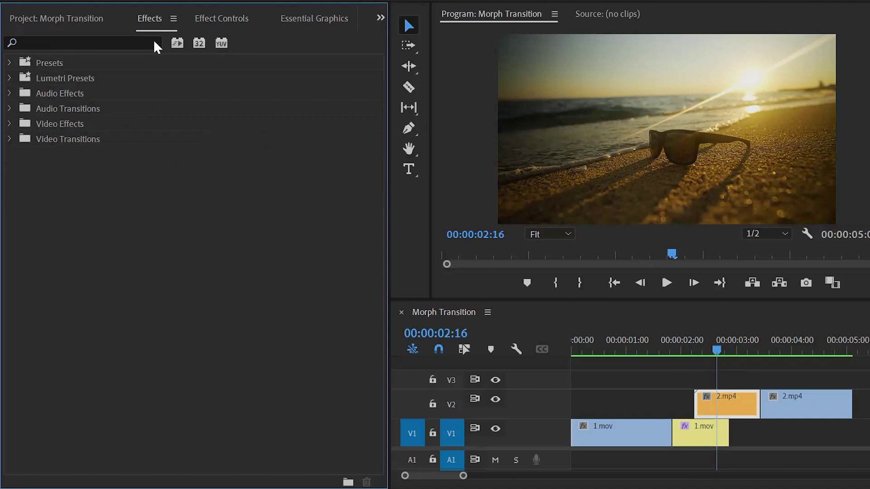
pyautogui.click(137, 40)
pyautogui.write('dust')
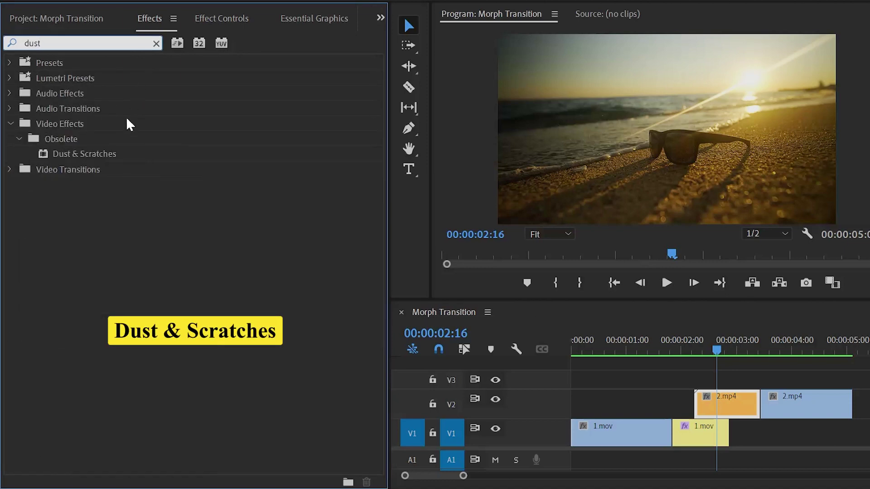
pyautogui.moveTo(91, 154); pyautogui.dragTo(720, 410)
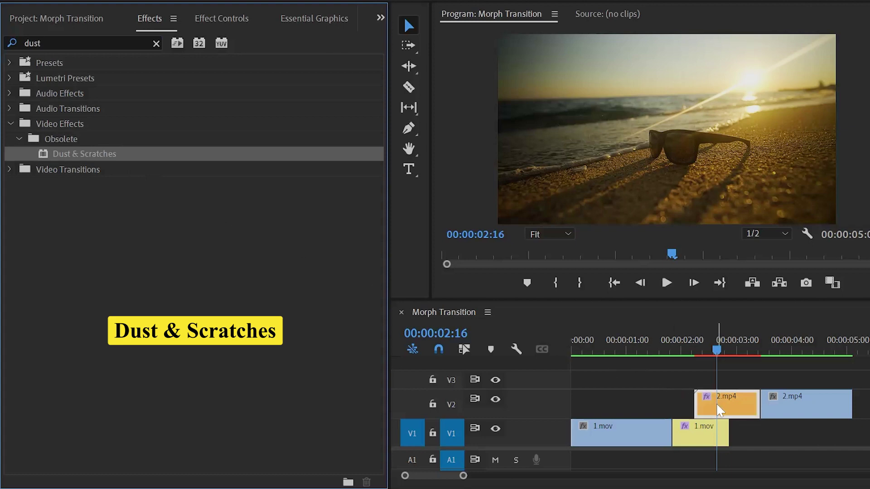
# - Apply the Stylize effect Find Edges to the same 2.mp4 segment
pyautogui.click(156, 44)
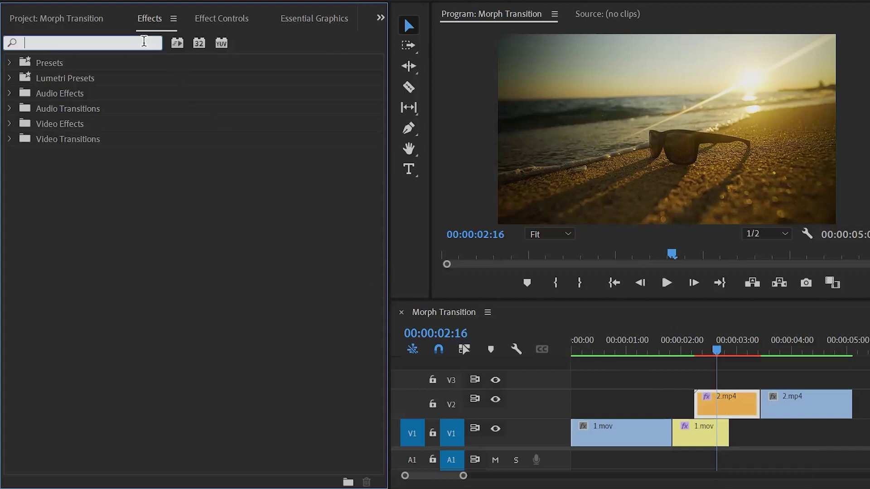
pyautogui.write('find')
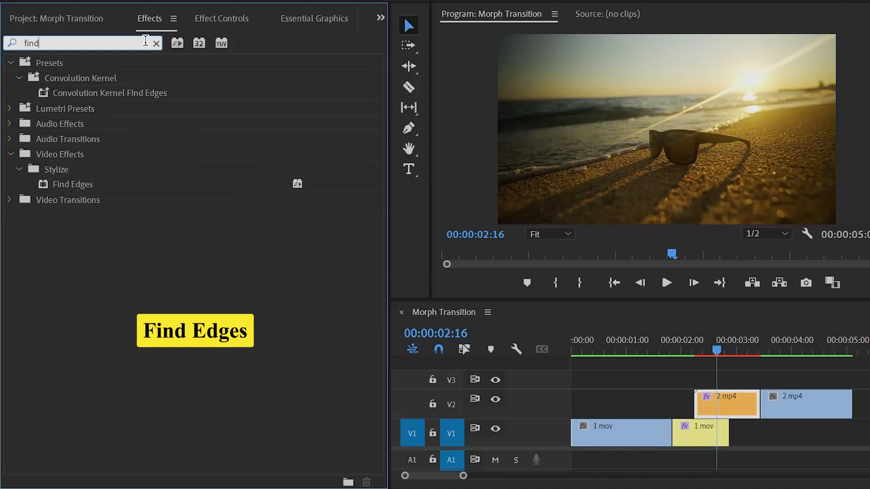
pyautogui.moveTo(72, 190); pyautogui.dragTo(713, 409)
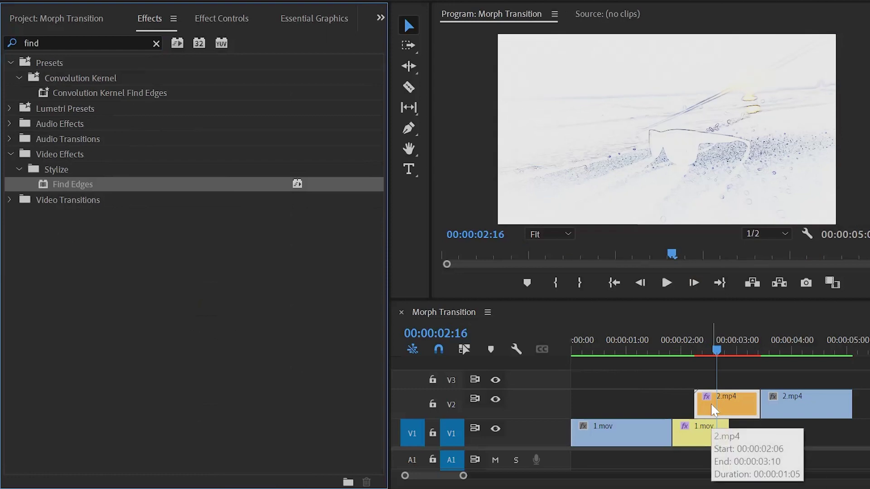
# - Apply the Lens Distortion video effect to the same 2.mp4 segment
pyautogui.click(155, 44)
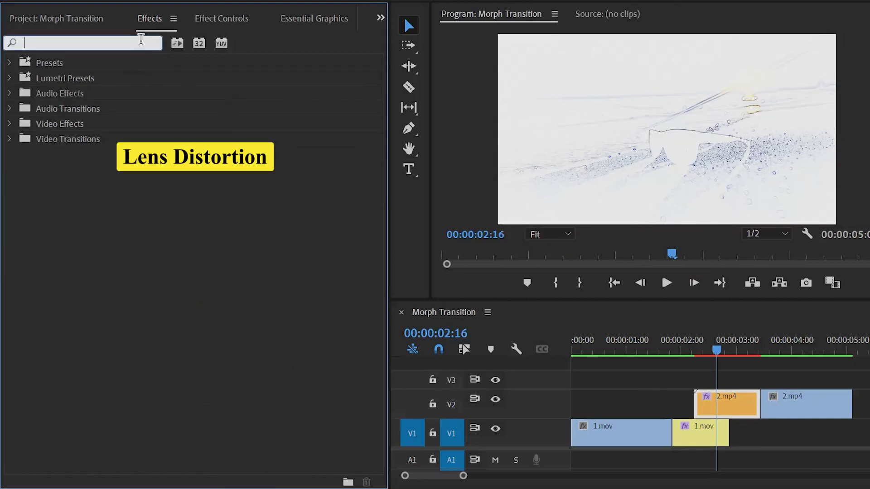
pyautogui.write('lens')
pyautogui.moveTo(379, 113); pyautogui.dragTo(411, 392)
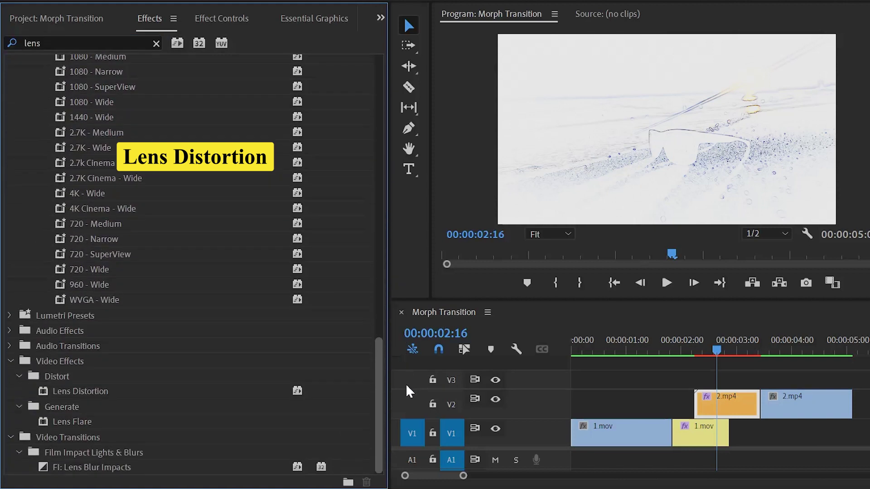
pyautogui.moveTo(106, 392); pyautogui.dragTo(713, 402)
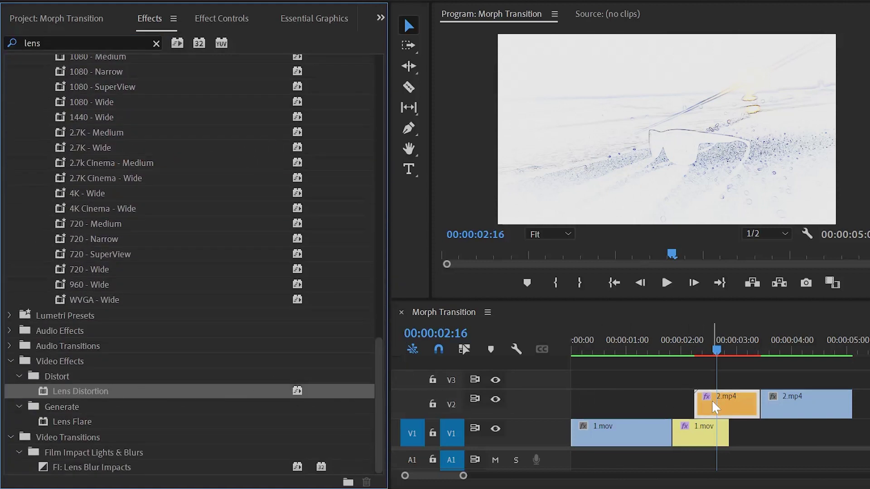
# - Apply the ProcAmp video effect to the same 2.mp4 segment
pyautogui.click(156, 44)
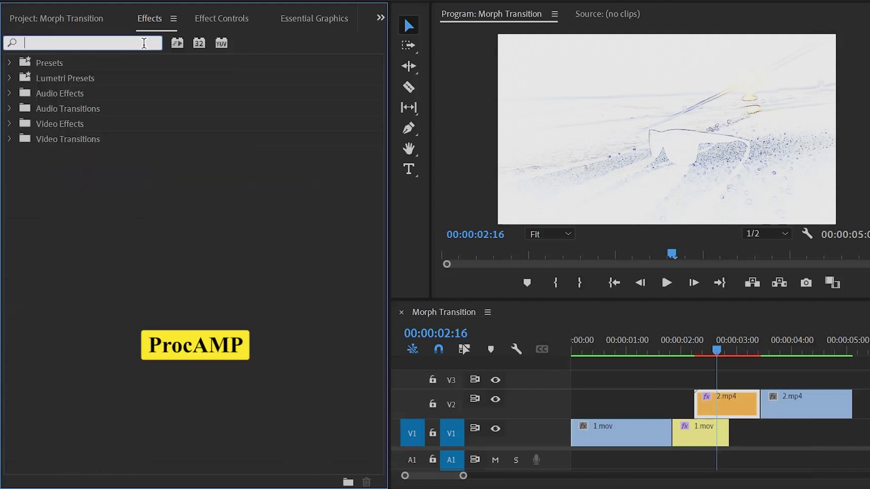
pyautogui.write('proc')
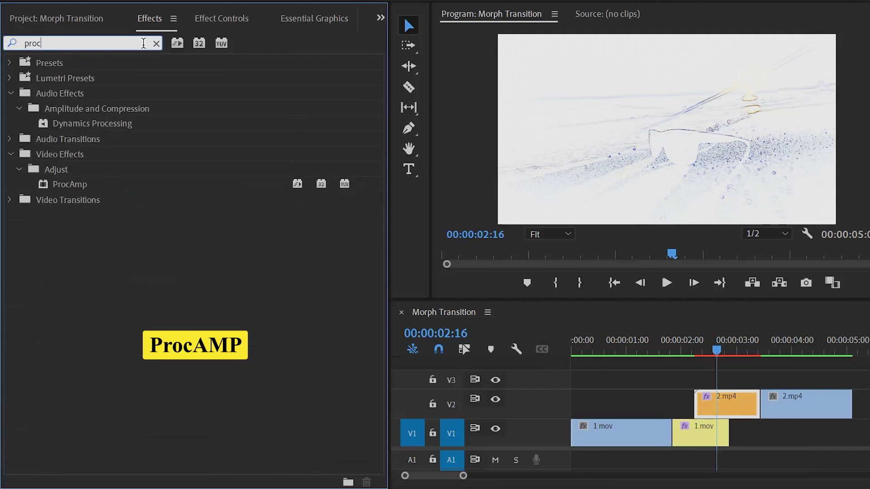
pyautogui.moveTo(69, 184); pyautogui.dragTo(715, 401)
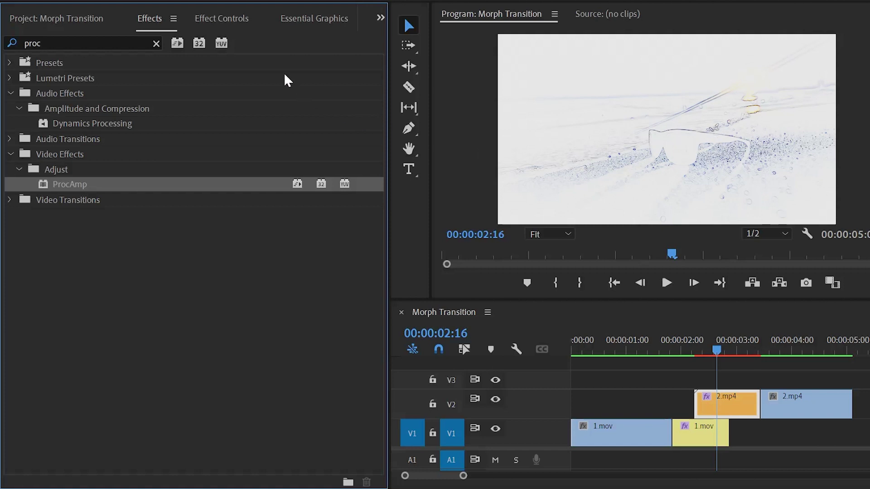
# - Keyframe the 2.mp4 segment's Opacity at 0% at its start, 00:00:02:06
pyautogui.click(227, 18)
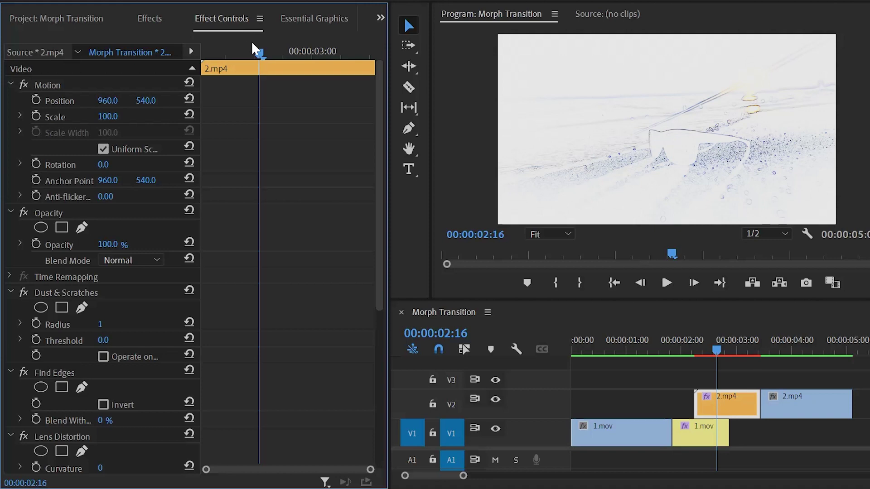
pyautogui.moveTo(260, 53); pyautogui.dragTo(171, 68)
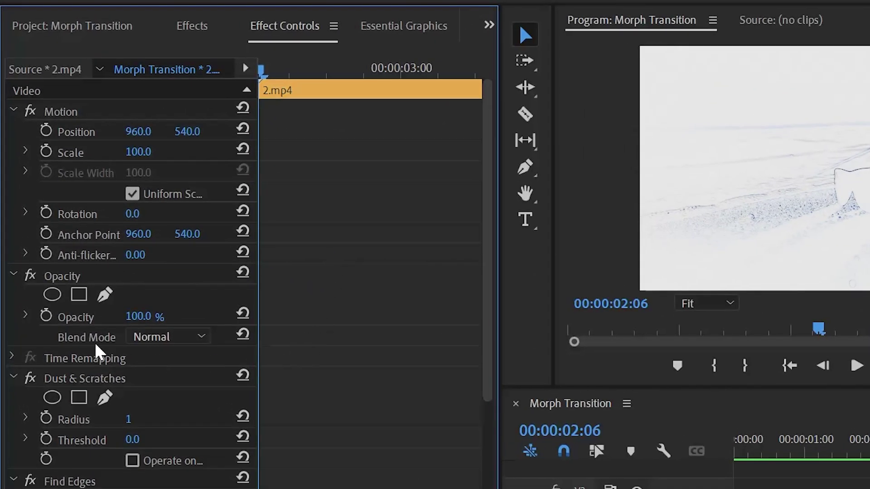
pyautogui.click(46, 316)
pyautogui.click(137, 316)
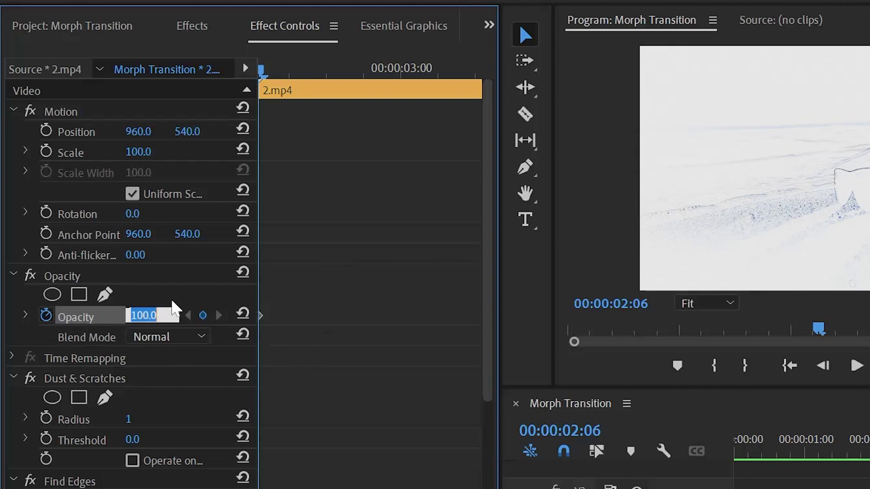
pyautogui.write('0')
pyautogui.press('Return')
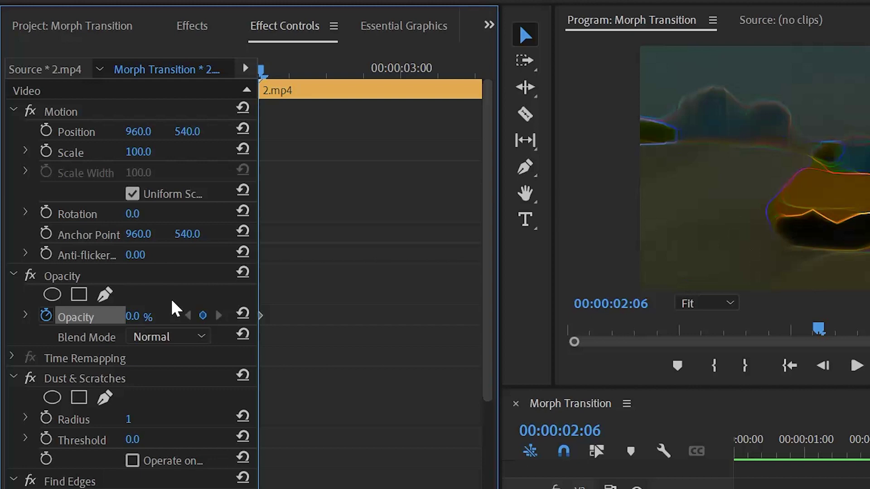
# - Add an Opacity keyframe of 100% fifteen frames further on, at 00:00:02:21
pyautogui.hotkey('shift', 'Right')
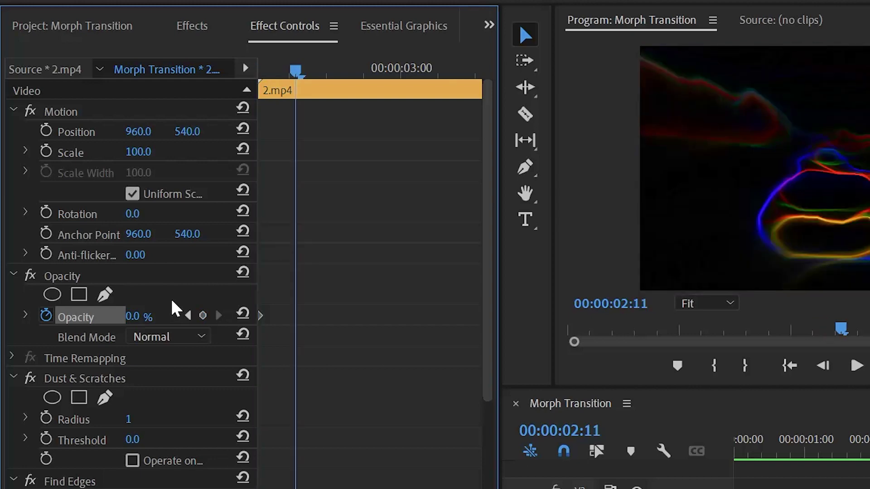
pyautogui.hotkey('shift', 'Right')
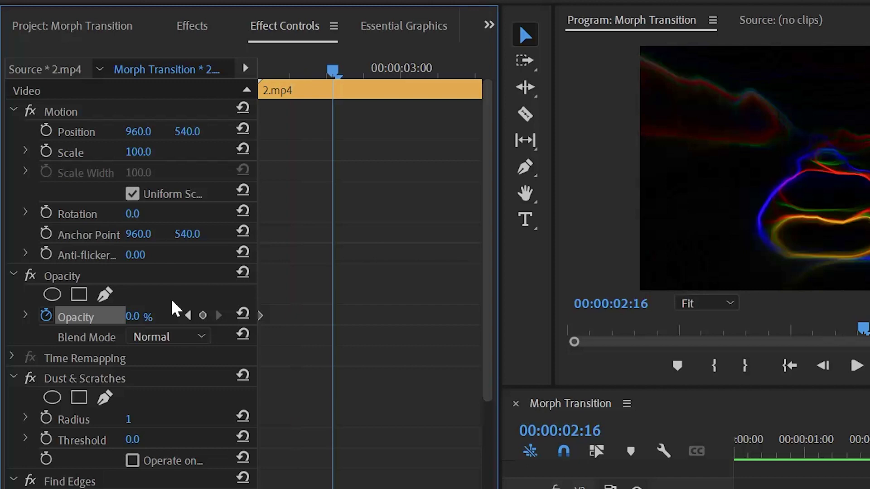
pyautogui.hotkey('shift', 'Right')
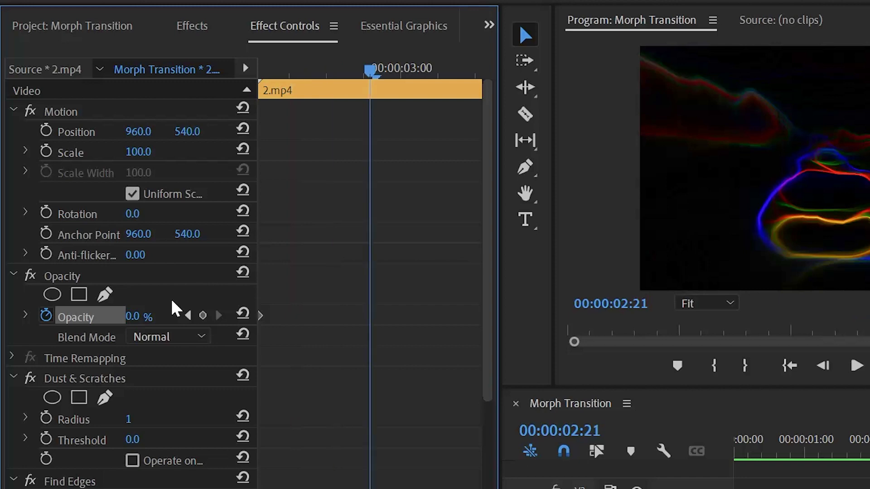
pyautogui.click(149, 320)
pyautogui.write('1')
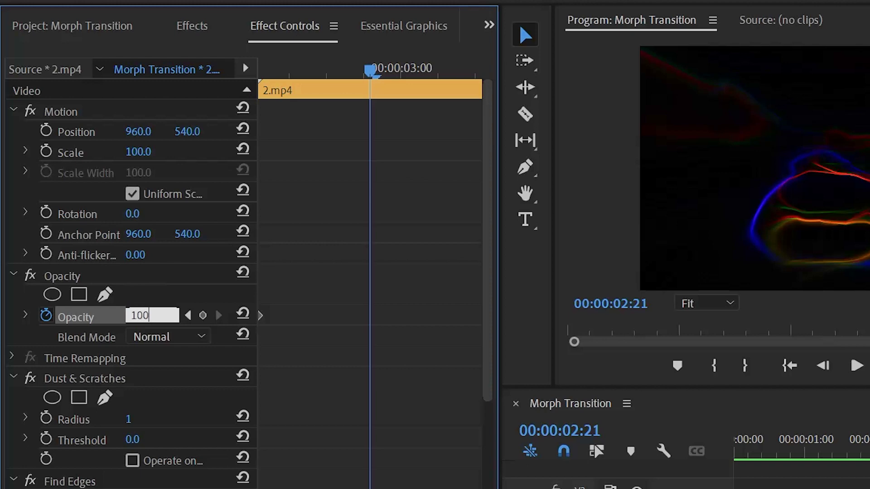
pyautogui.write('00')
pyautogui.press('Return')
# - Change both Opacity keyframes of the 2.mp4 segment to Bezier interpolation
pyautogui.moveTo(416, 180); pyautogui.dragTo(256, 263)
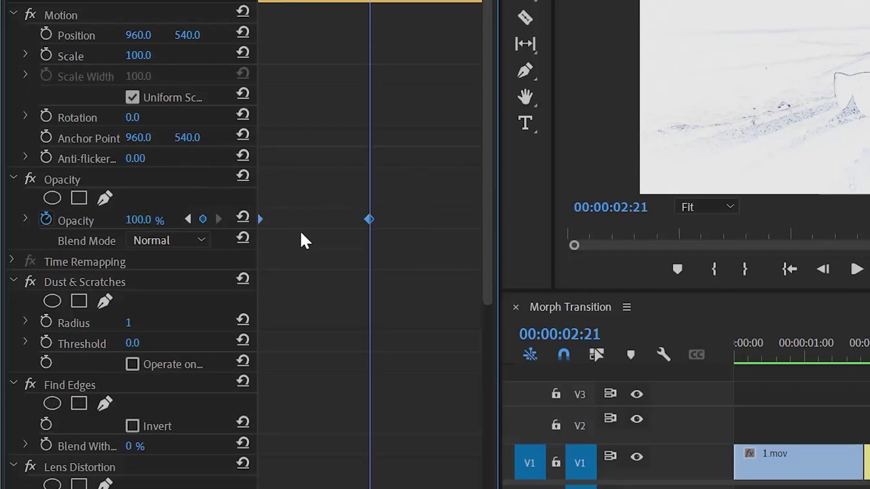
pyautogui.rightClick(368, 227)
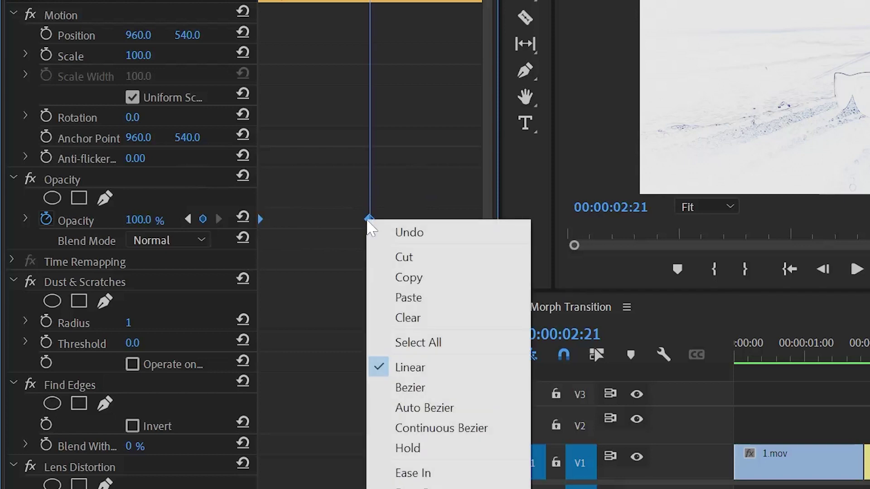
pyautogui.click(424, 390)
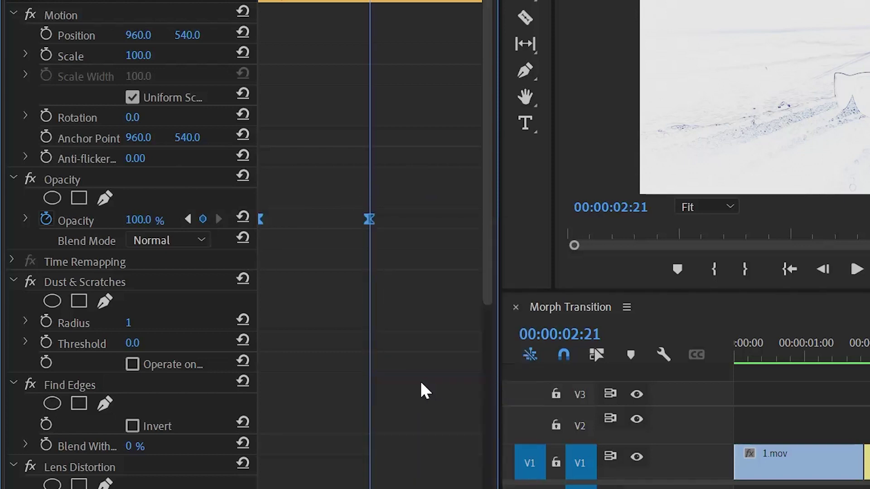
pyautogui.click(421, 310)
# - Keyframe the Dust & Scratches Radius at 100 at the 2.mp4 segment's start, 00:00:02:06
pyautogui.scroll(-1, 420, 310)
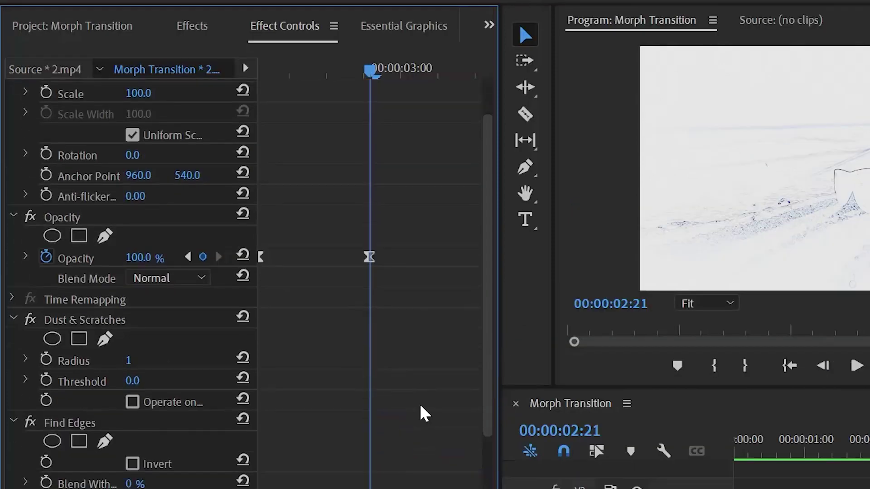
pyautogui.scroll(-4, 422, 412)
pyautogui.click(140, 186)
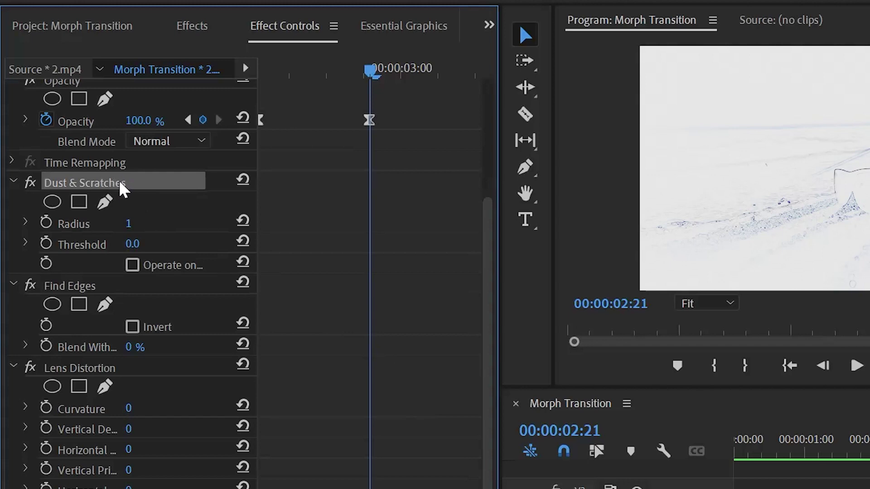
pyautogui.moveTo(299, 71); pyautogui.dragTo(248, 81)
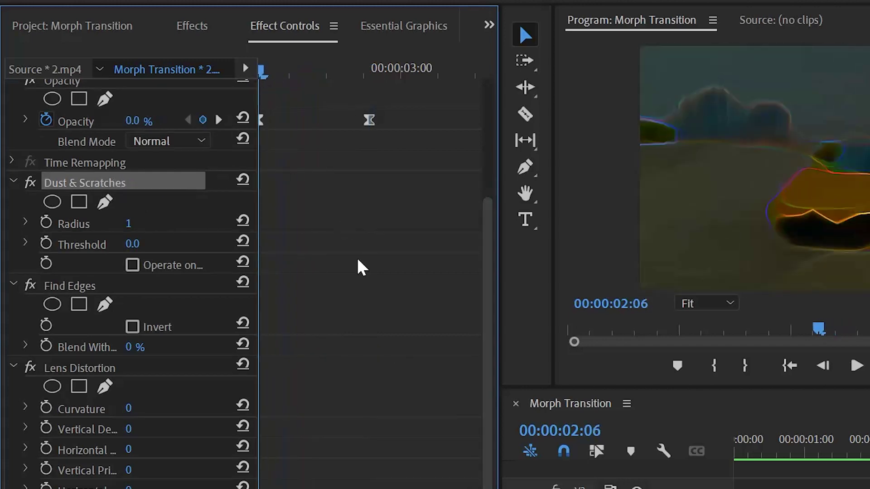
pyautogui.click(44, 228)
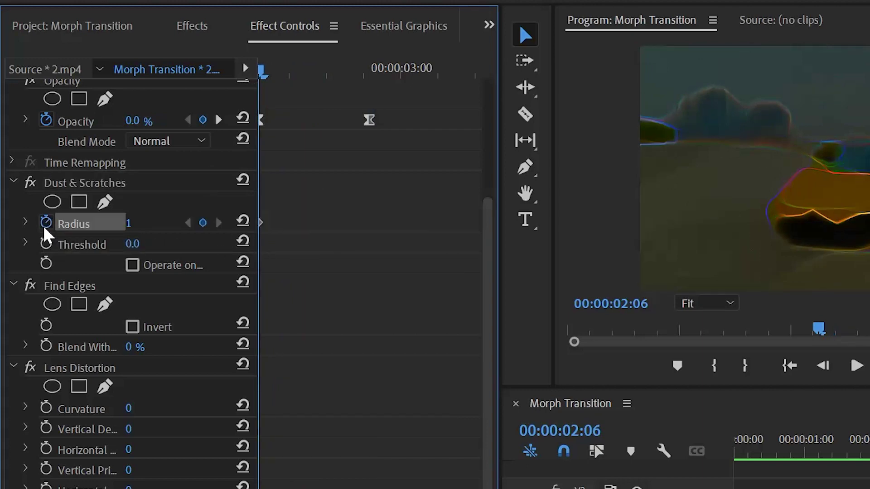
pyautogui.click(129, 222)
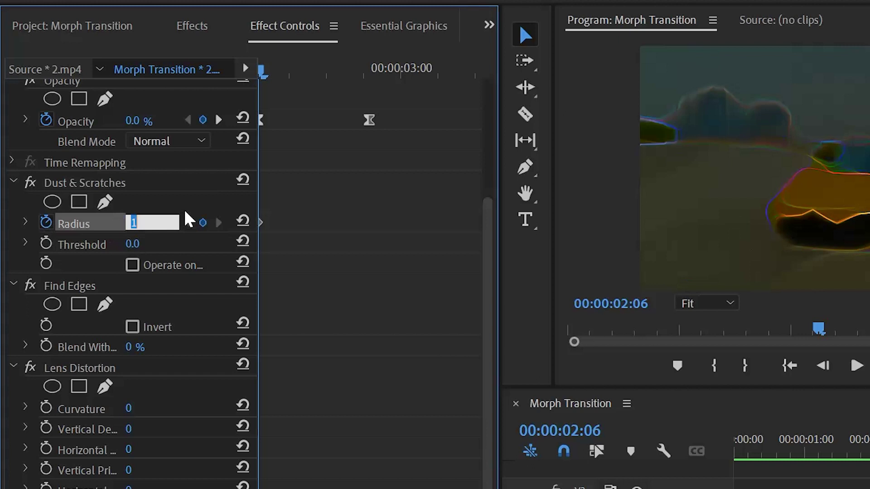
pyautogui.write('1')
pyautogui.press('Return')
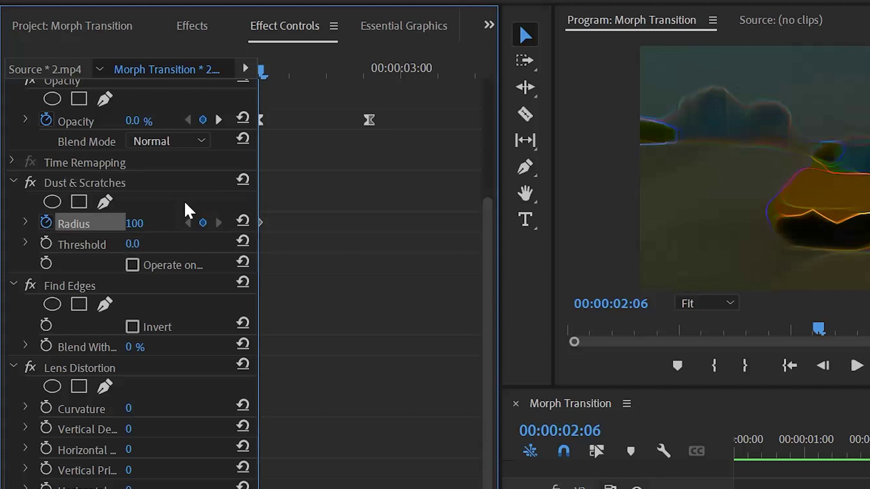
# - Add a Dust & Scratches Radius keyframe of 1 to the 2.mp4 segment at 00:00:03:02
pyautogui.press('space')
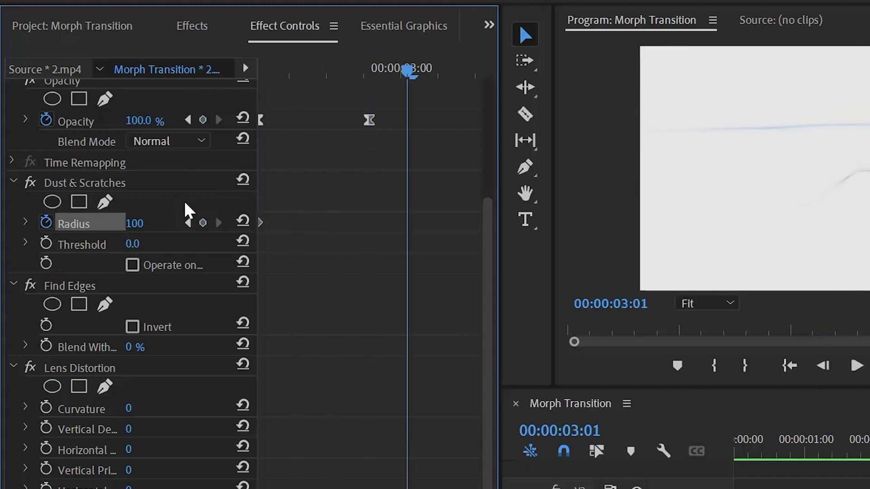
pyautogui.click(164, 220)
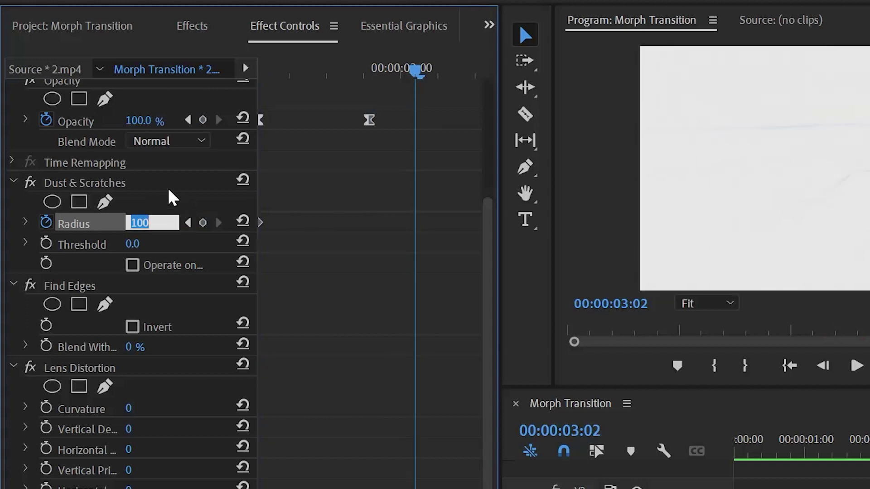
pyautogui.write('1')
pyautogui.press('Return')
# - Change both Radius keyframes of the 2.mp4 segment to Bezier interpolation
pyautogui.click(443, 186)
pyautogui.moveTo(442, 186); pyautogui.dragTo(262, 264)
pyautogui.moveTo(258, 265); pyautogui.dragTo(256, 264)
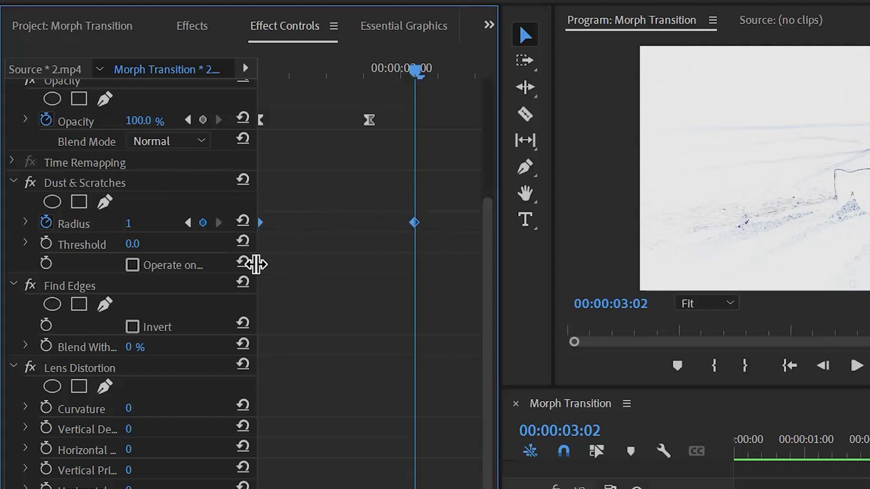
pyautogui.rightClick(414, 229)
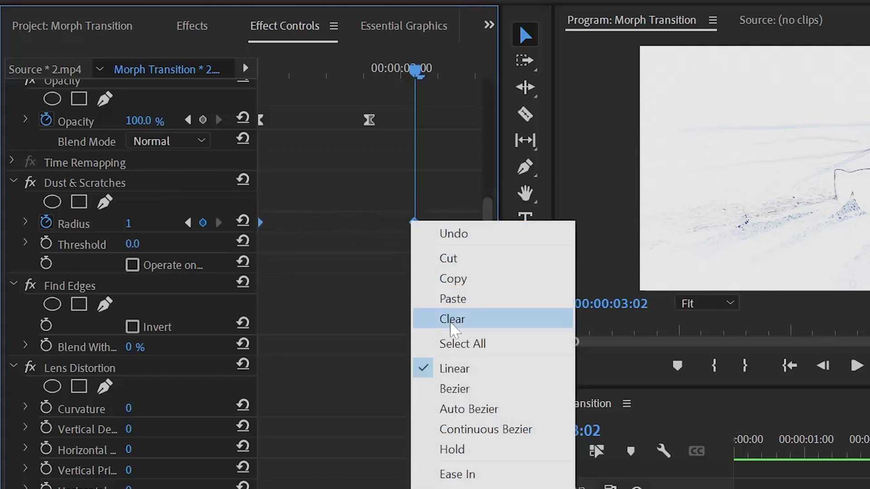
pyautogui.click(479, 396)
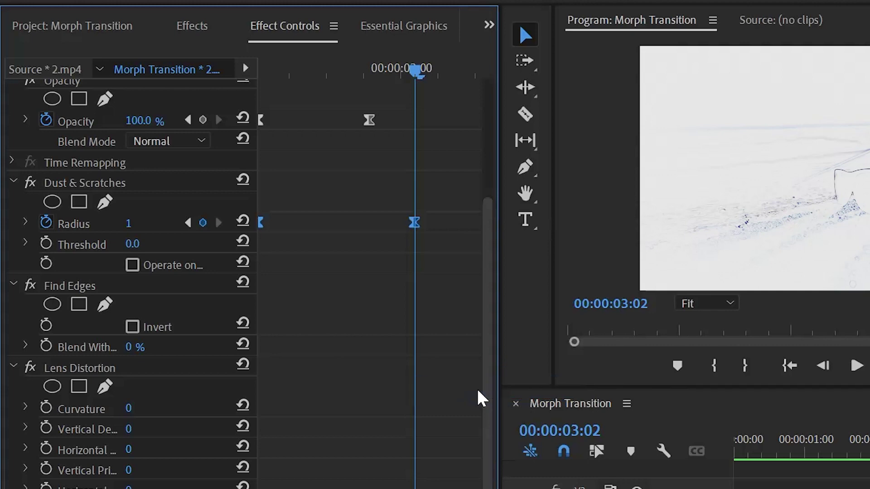
# - Smooth the Radius velocity curve by bringing both keyframes' handles to the zero line, with a slightly longer handle on the last keyframe
pyautogui.click(25, 223)
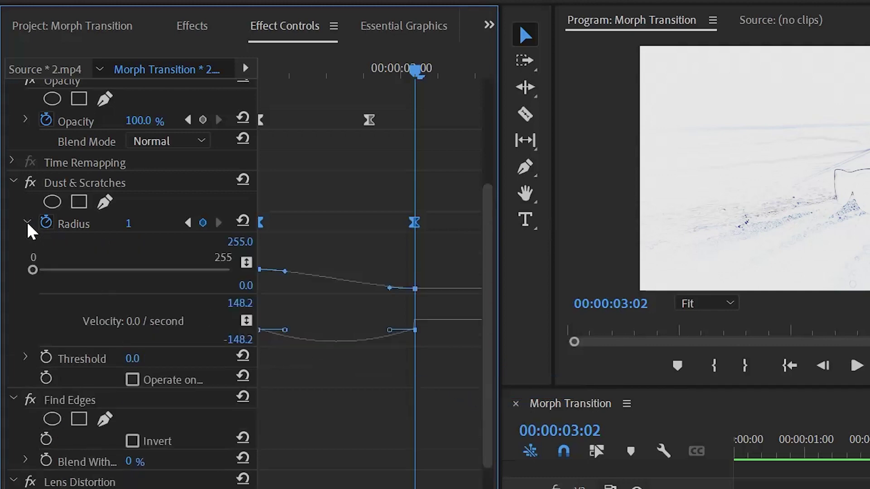
pyautogui.click(341, 72)
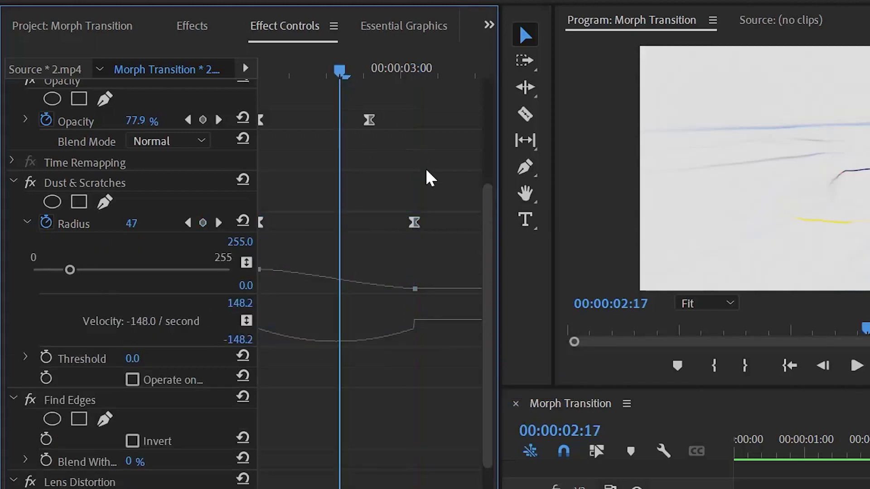
pyautogui.click(414, 223)
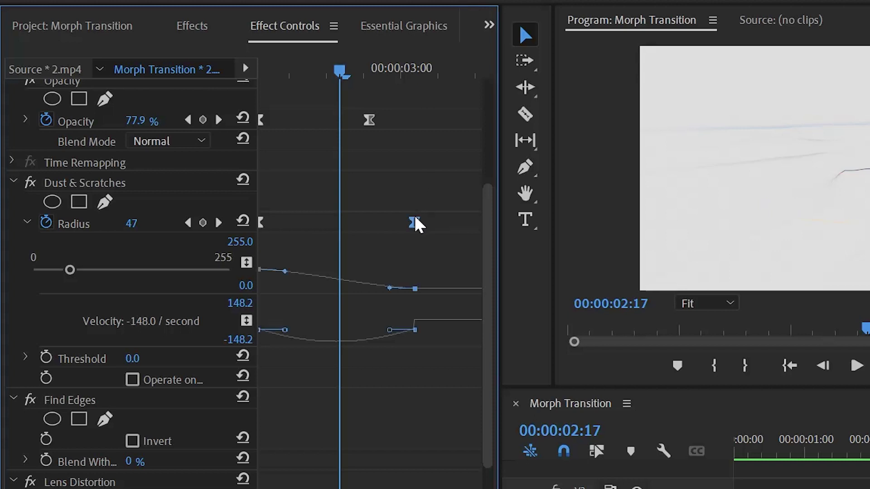
pyautogui.moveTo(389, 329); pyautogui.dragTo(382, 320)
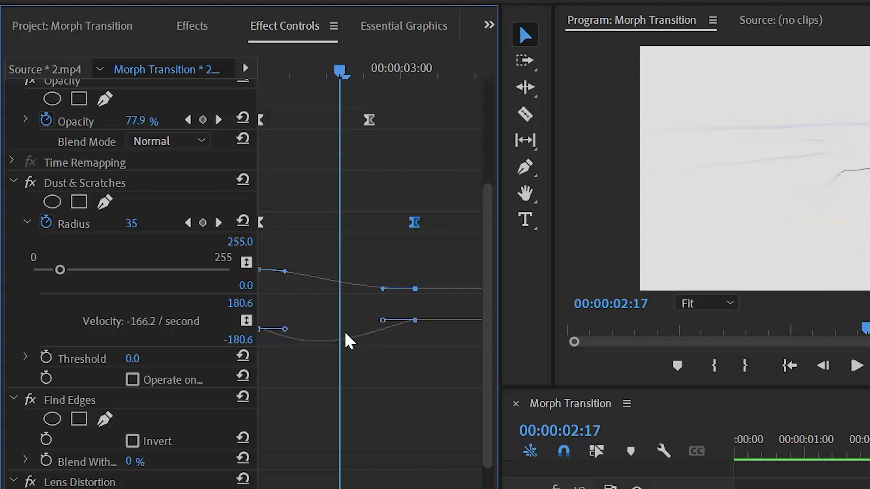
pyautogui.moveTo(285, 329); pyautogui.dragTo(287, 322)
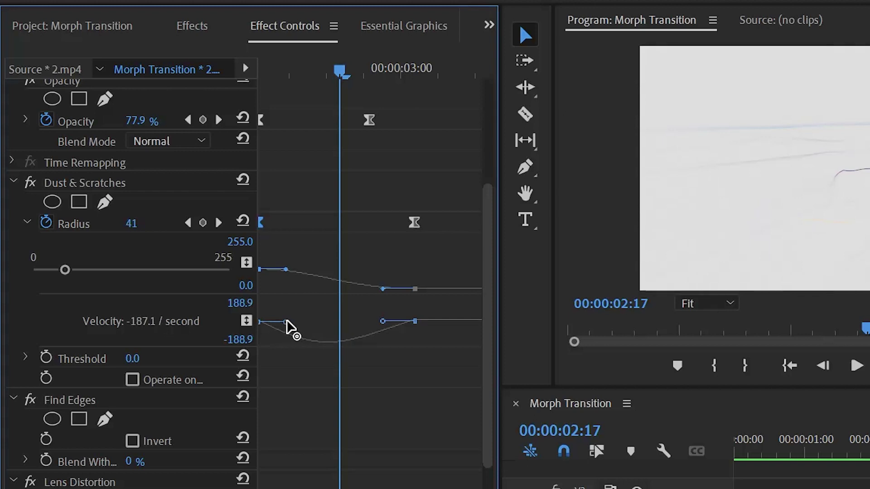
pyautogui.click(413, 354)
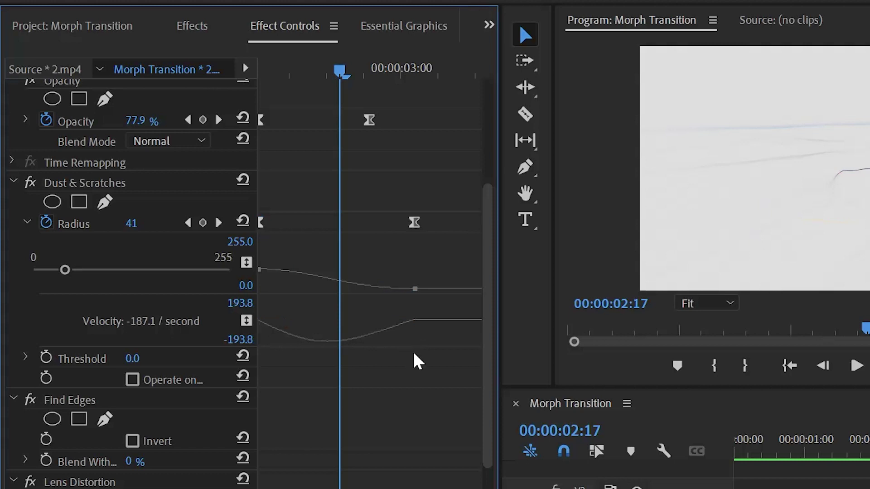
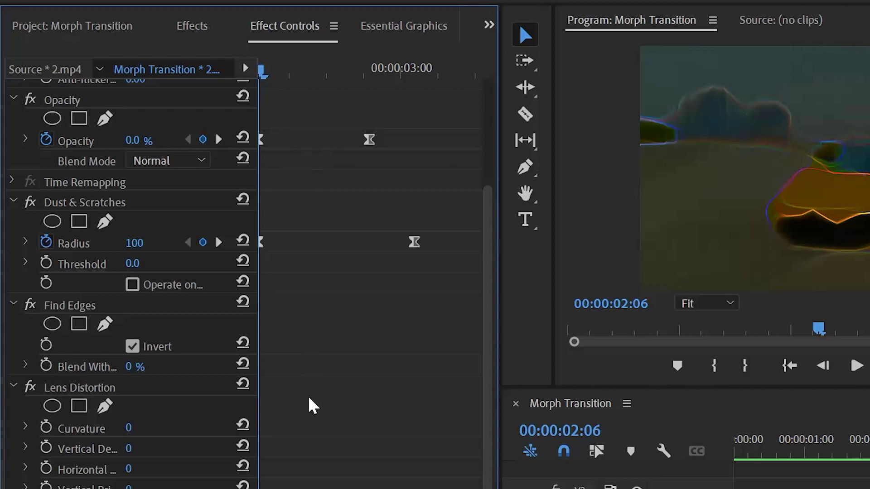
# - Keyframe the Find Edges Blend With Original value at 0% eight frames into the 2.mp4 segment, at 00:00:02:14
pyautogui.hotkey('shift', 'Right')
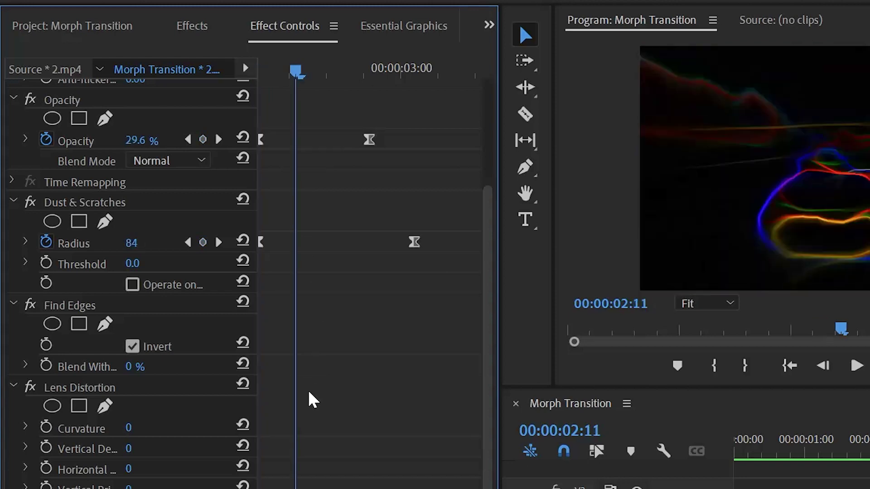
pyautogui.press('Right')
pyautogui.press('Right')
pyautogui.press('Right')
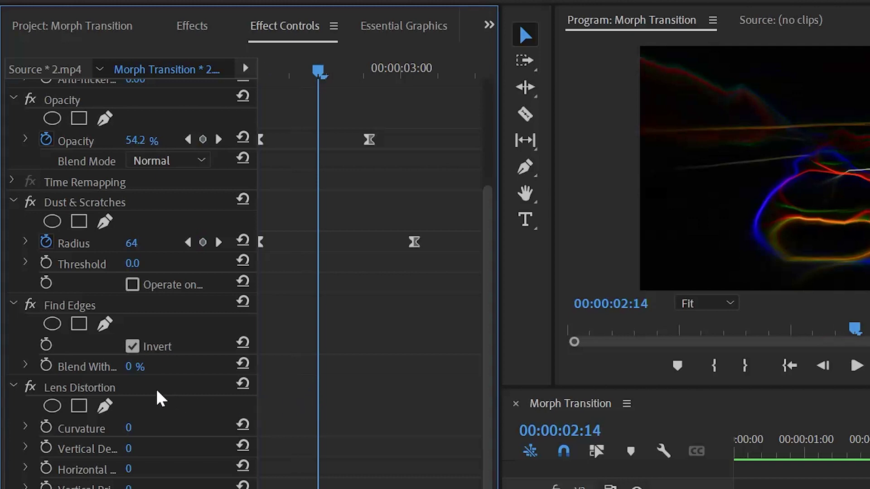
pyautogui.click(47, 366)
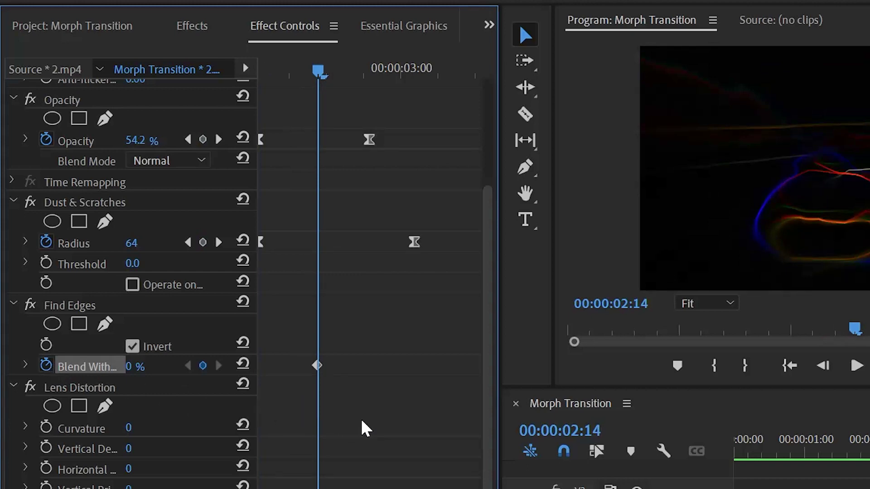
# - Add a Find Edges Blend With Original keyframe of 100% at 00:00:03:06
pyautogui.press('space')
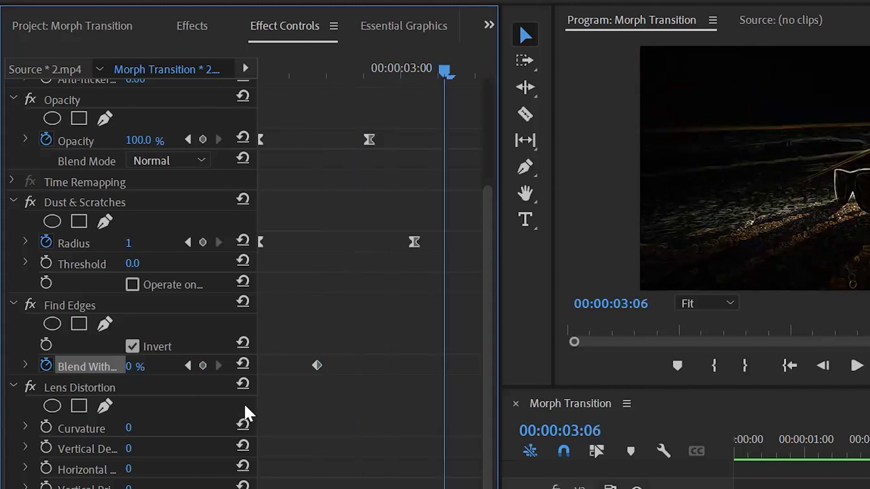
pyautogui.click(132, 367)
pyautogui.write('100')
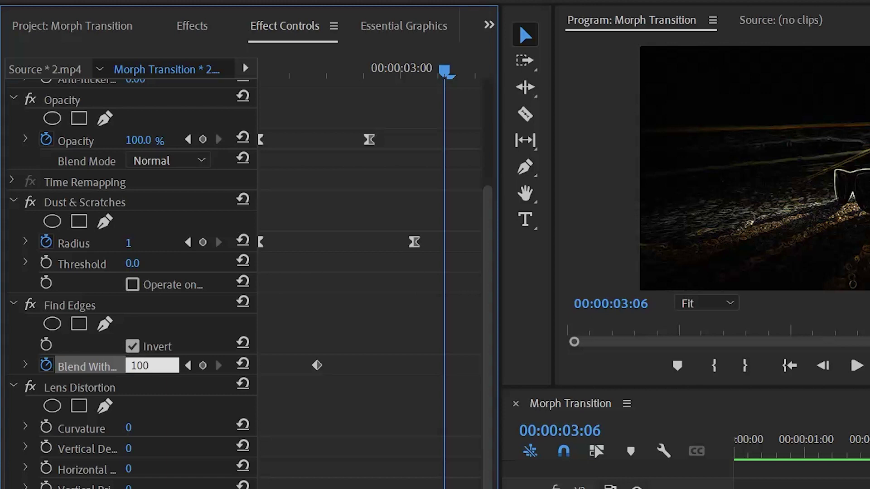
pyautogui.press('Return')
# - Change both Find Edges Blend With Original keyframes to Bezier interpolation
pyautogui.moveTo(303, 164); pyautogui.dragTo(456, 258)
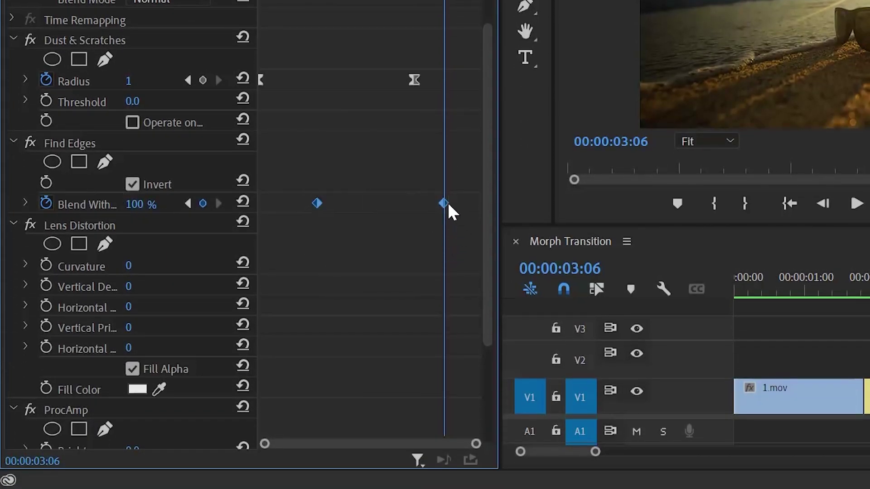
pyautogui.rightClick(446, 205)
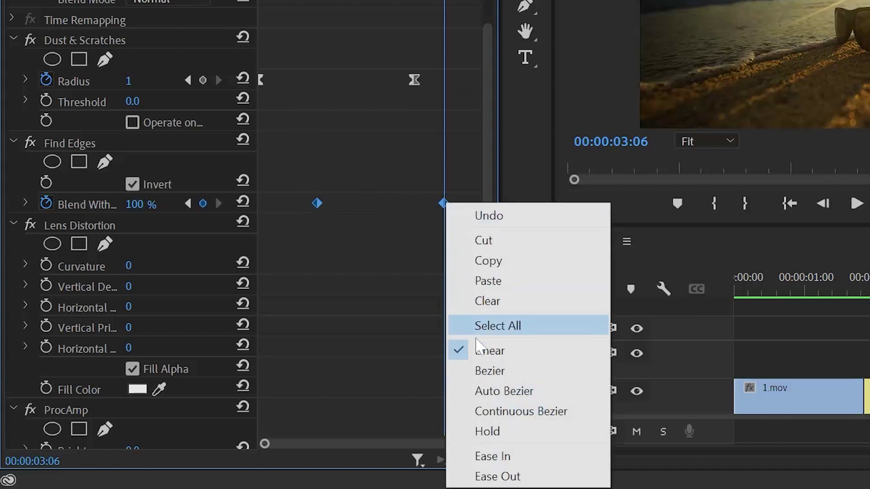
pyautogui.click(487, 370)
pyautogui.click(432, 295)
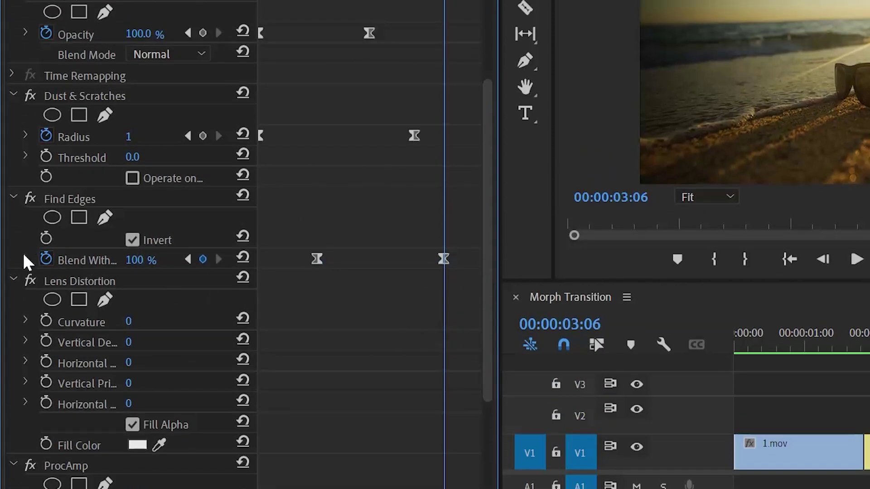
# - Ease the Blend With Original velocity curve by bringing both keyframes' handles to zero and lengthening the last keyframe's handle
pyautogui.click(26, 259)
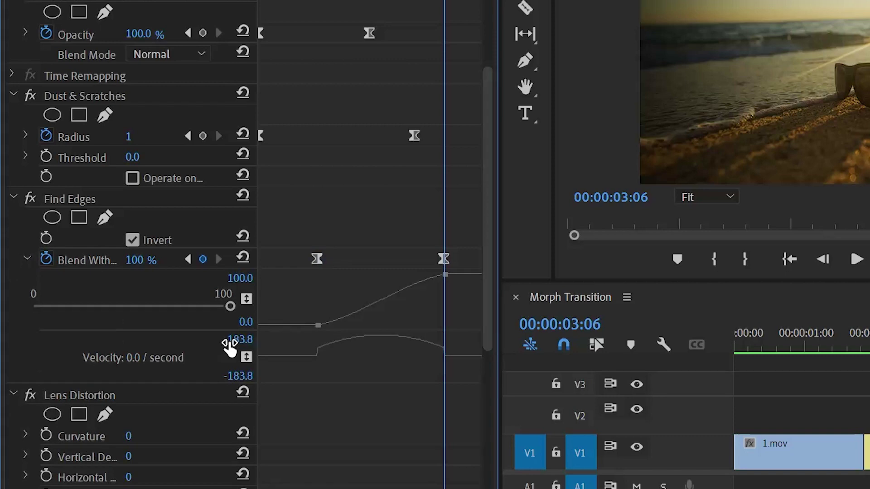
pyautogui.moveTo(445, 197); pyautogui.dragTo(370, 197)
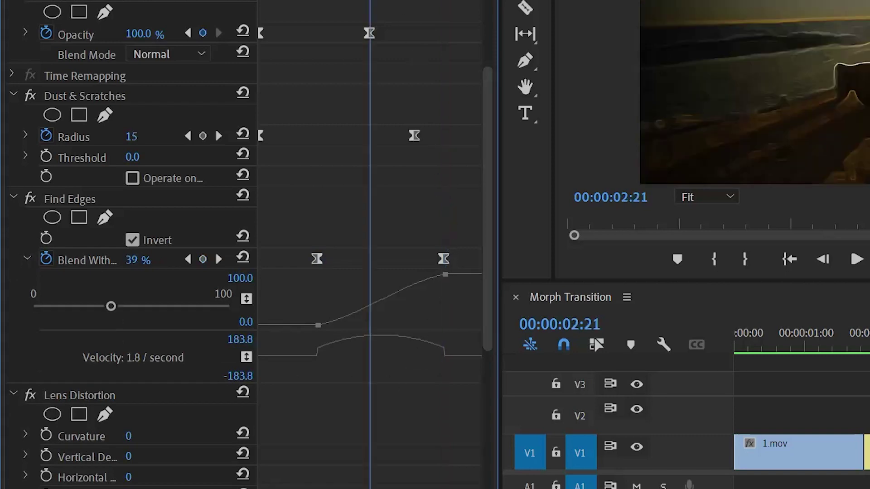
pyautogui.click(442, 256)
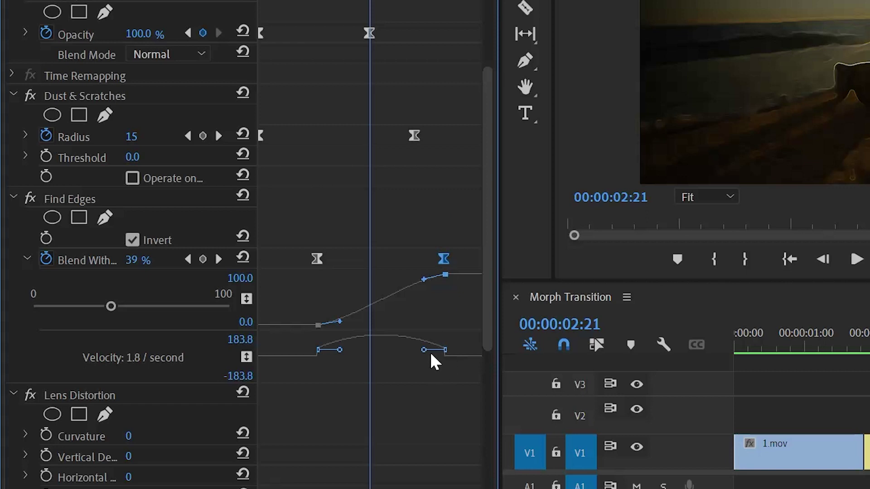
pyautogui.moveTo(423, 352); pyautogui.dragTo(411, 360)
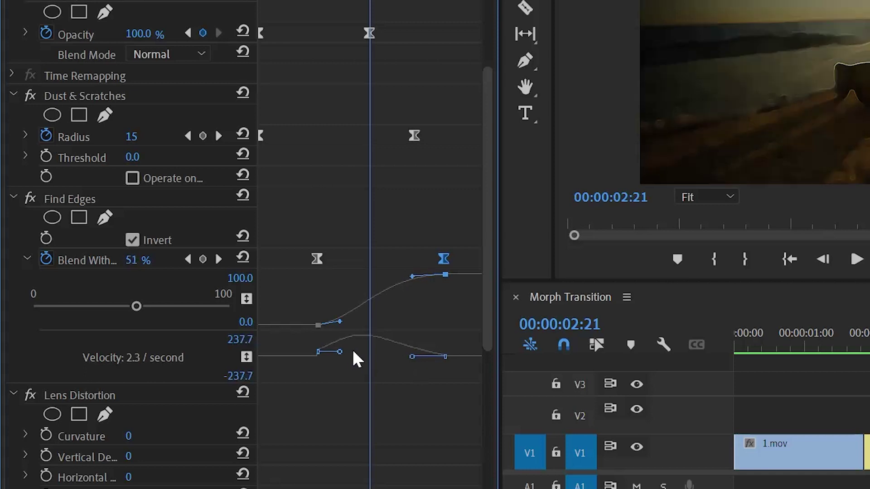
pyautogui.moveTo(340, 353); pyautogui.dragTo(339, 358)
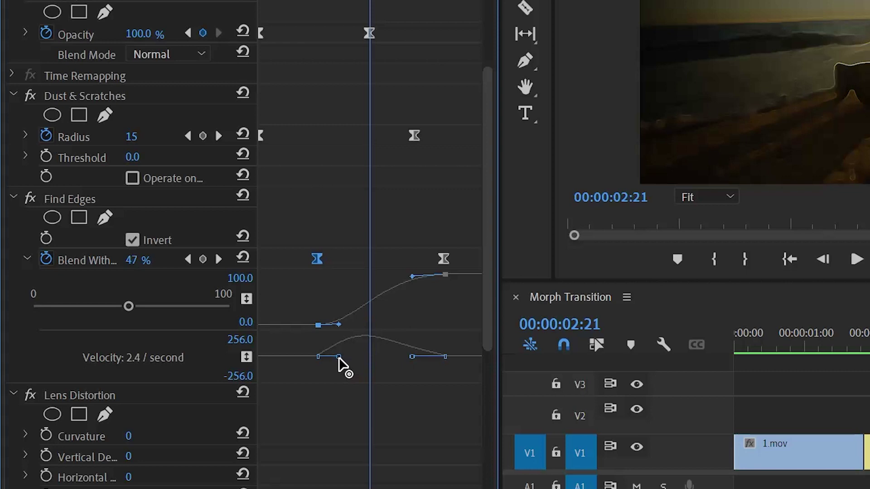
pyautogui.click(379, 361)
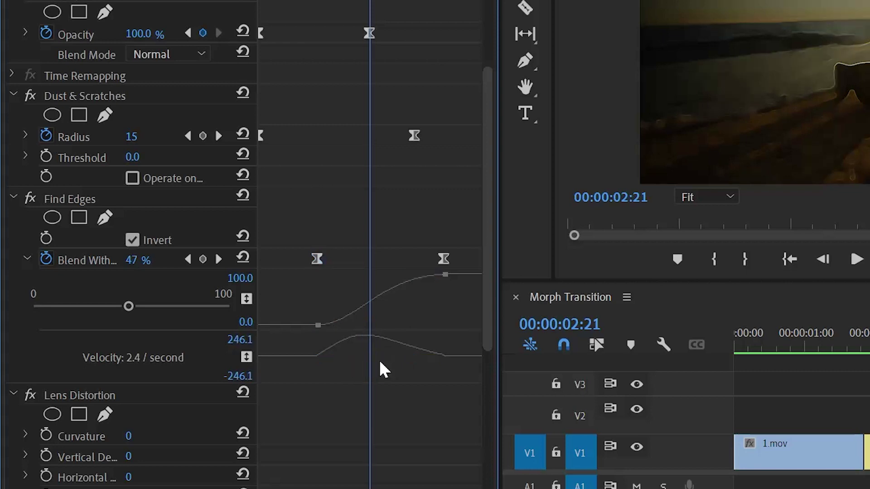
pyautogui.click(28, 261)
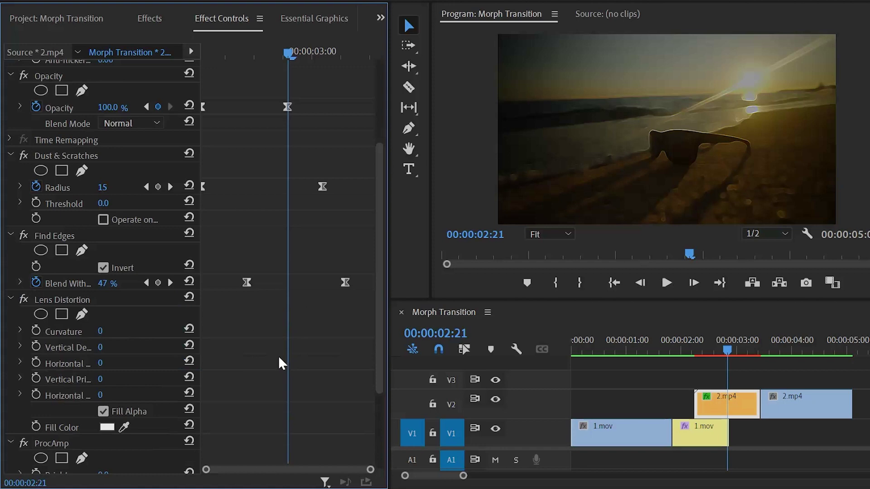
# - Keyframe the Lens Distortion Curvature at -50 at the 2.mp4 segment's start, 00:00:02:06
pyautogui.click(86, 300)
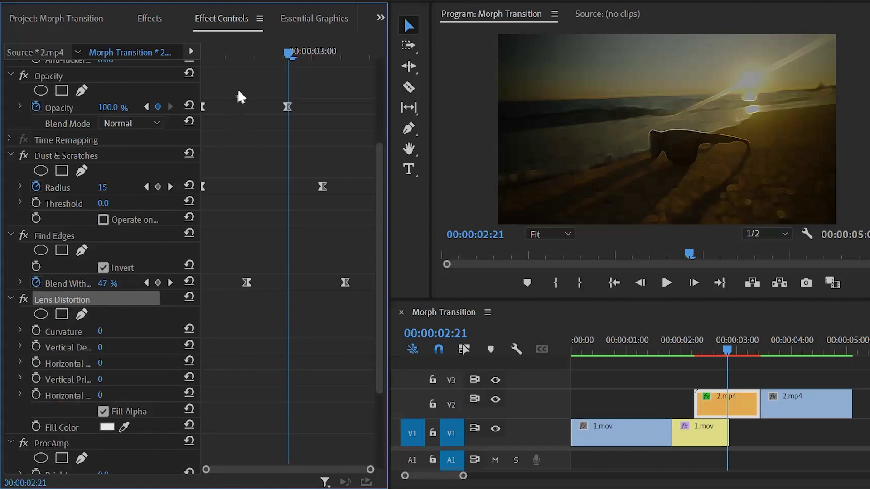
pyautogui.moveTo(254, 52); pyautogui.dragTo(191, 52)
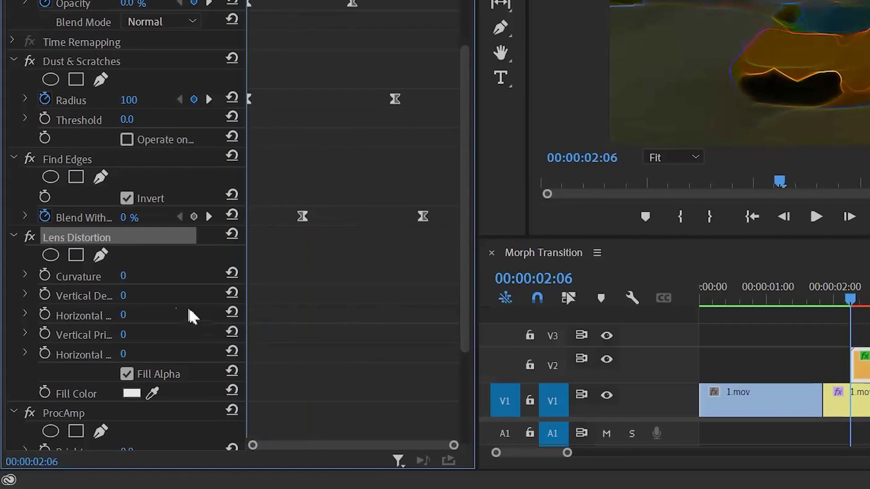
pyautogui.click(46, 271)
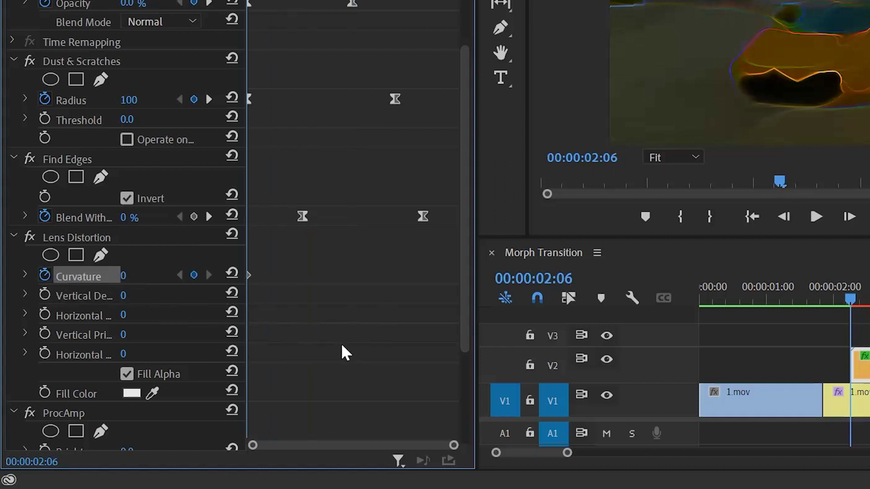
pyautogui.click(124, 276)
pyautogui.write('-50')
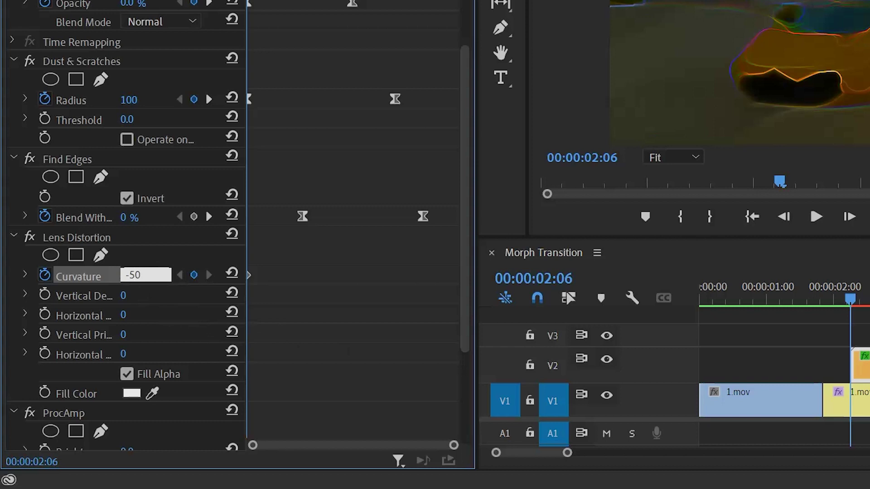
pyautogui.press('Return')
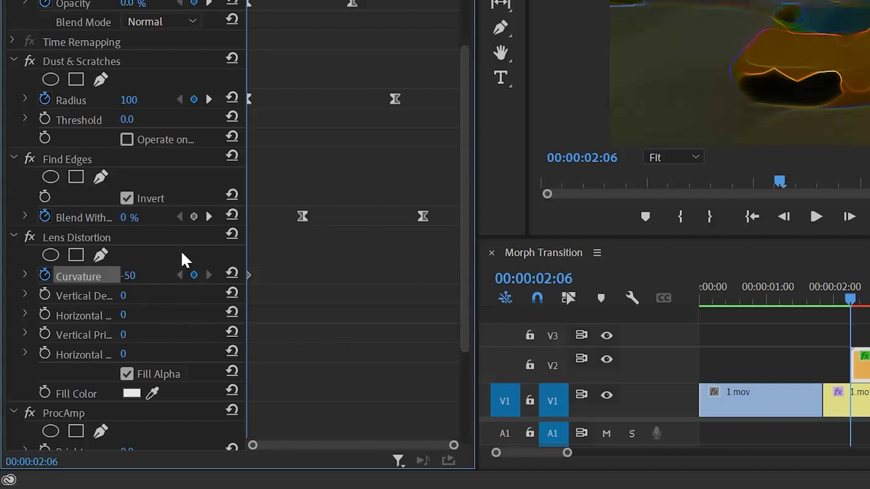
# - Add a Lens Distortion Curvature keyframe of 0 at 00:00:03:06
pyautogui.press('space')
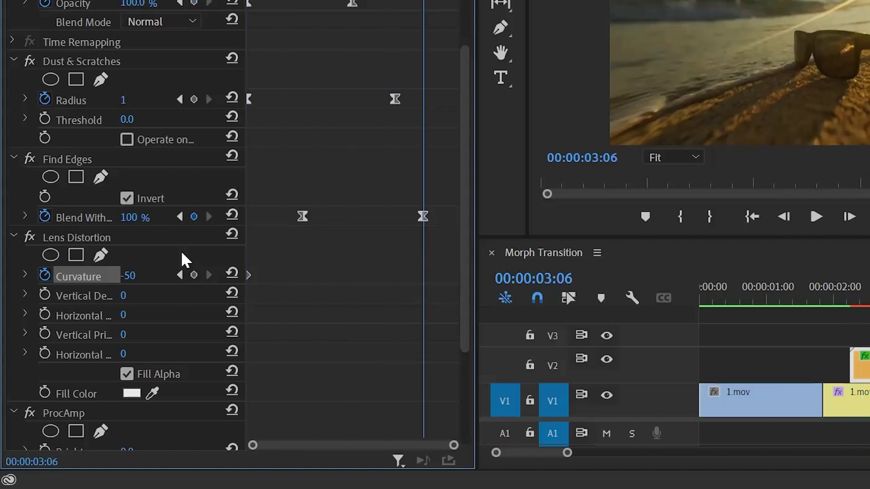
pyautogui.click(129, 275)
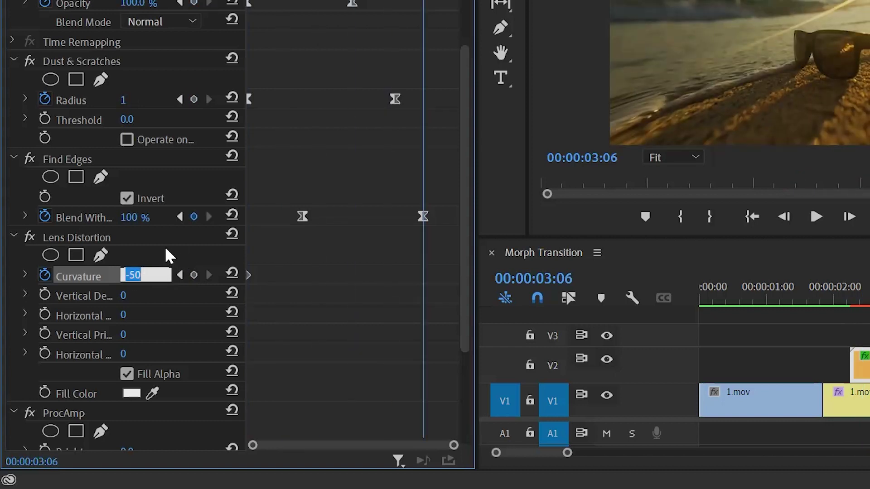
pyautogui.write('0')
pyautogui.press('Return')
# - Change both Lens Distortion Curvature keyframes to Bezier interpolation
pyautogui.moveTo(433, 253); pyautogui.dragTo(245, 290)
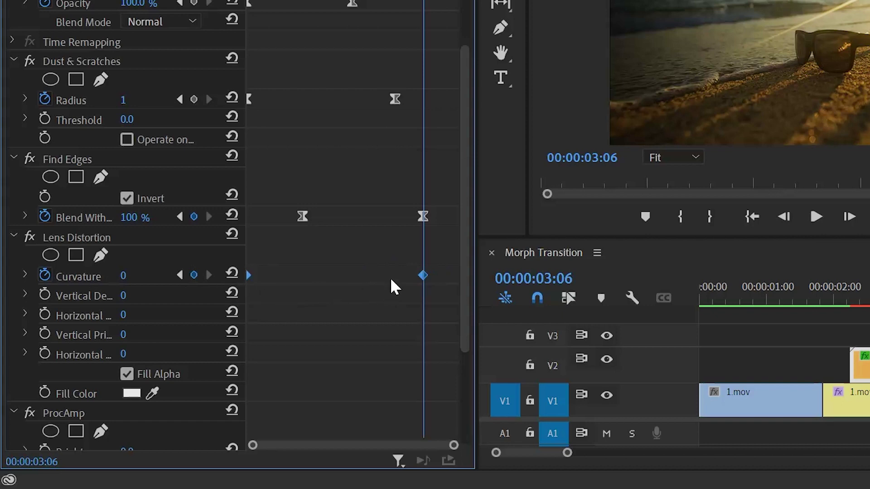
pyautogui.rightClick(425, 272)
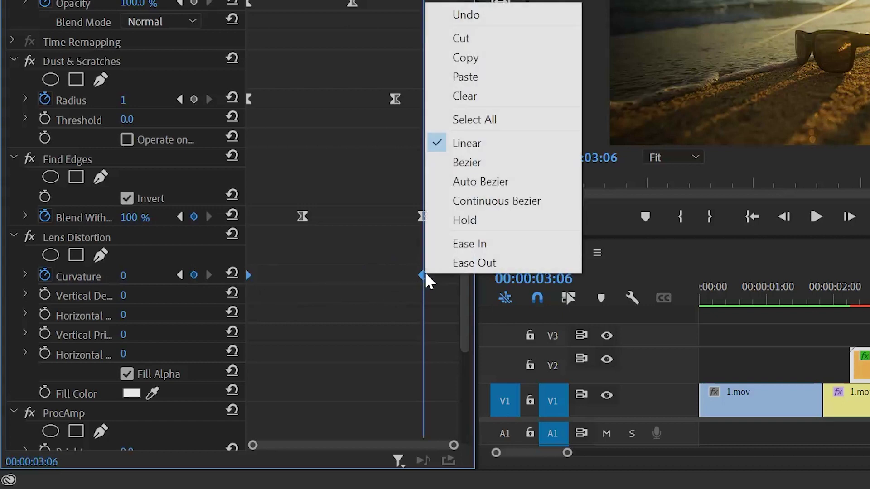
pyautogui.click(459, 164)
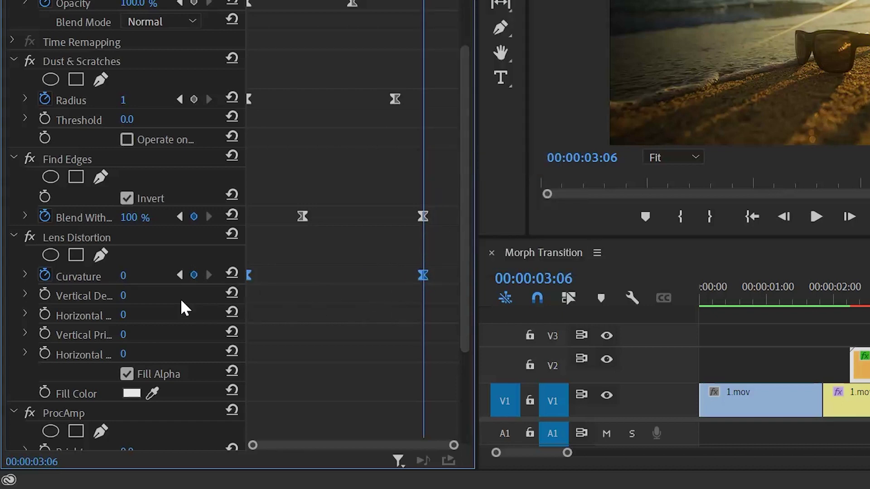
# - Ease the Curvature velocity curve by bringing both keyframes' handles to about zero and lengthening them inward, with the last keyframe's handle longer
pyautogui.click(26, 275)
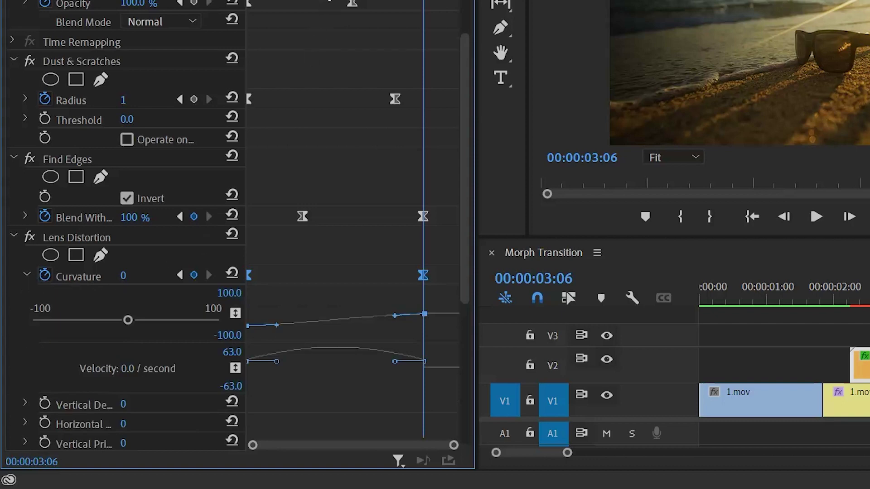
pyautogui.click(331, 3)
pyautogui.click(406, 378)
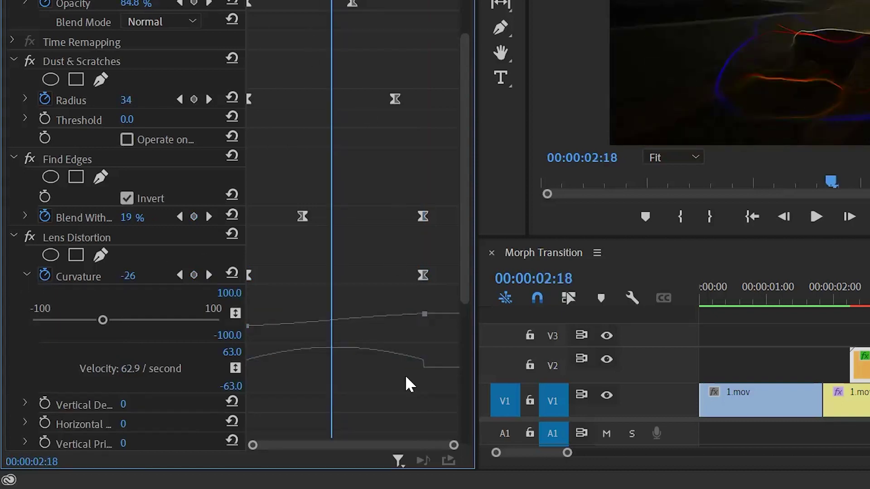
pyautogui.scroll(-5, 405, 374)
pyautogui.click(422, 88)
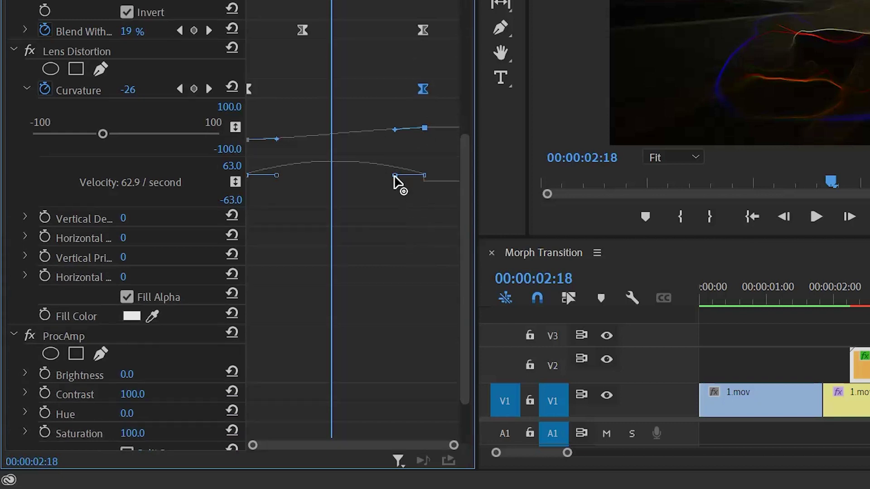
pyautogui.moveTo(393, 177); pyautogui.dragTo(381, 180)
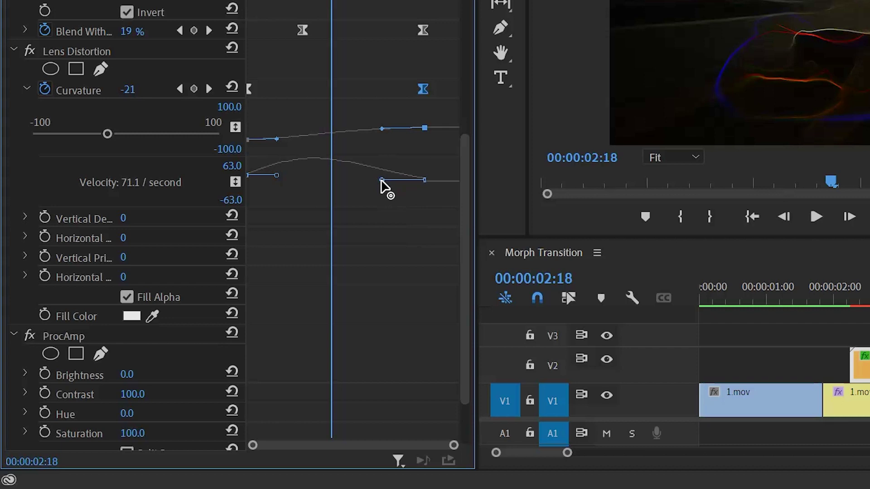
pyautogui.moveTo(276, 179); pyautogui.dragTo(293, 184)
pyautogui.click(358, 193)
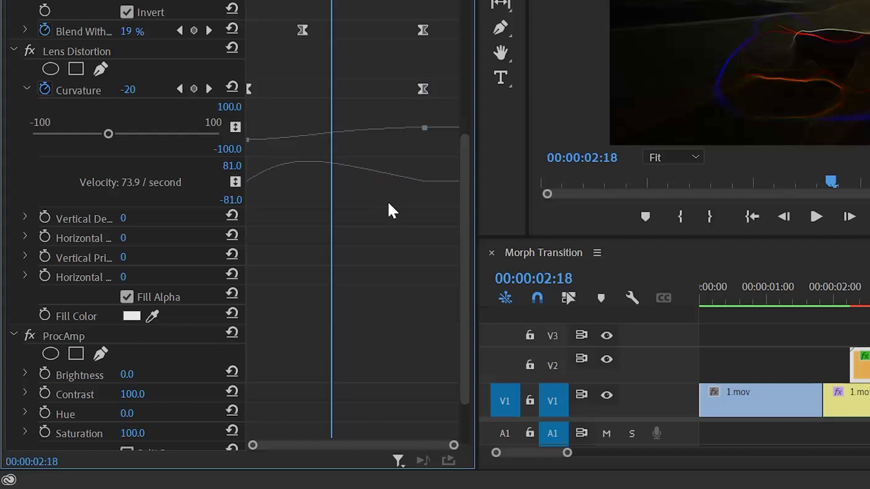
pyautogui.click(27, 89)
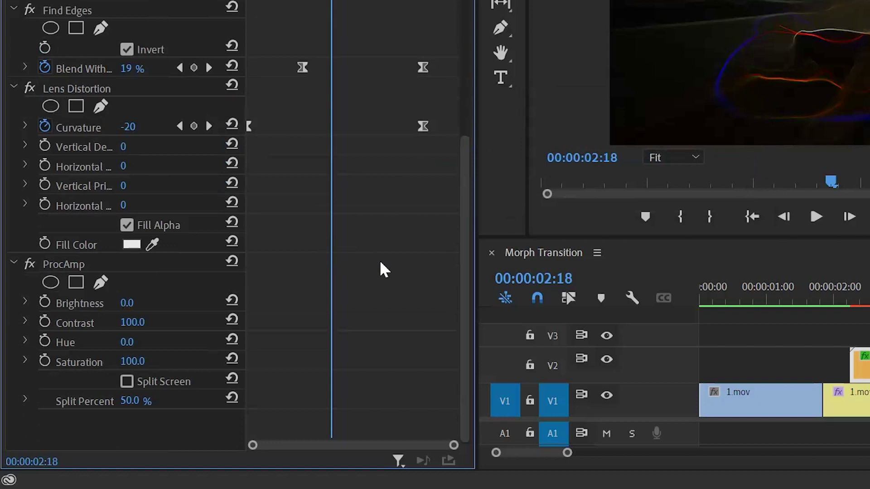
# - Keyframe the ProcAmp Saturation at 200 at the 2.mp4 segment's start, 00:00:02:06
pyautogui.click(77, 258)
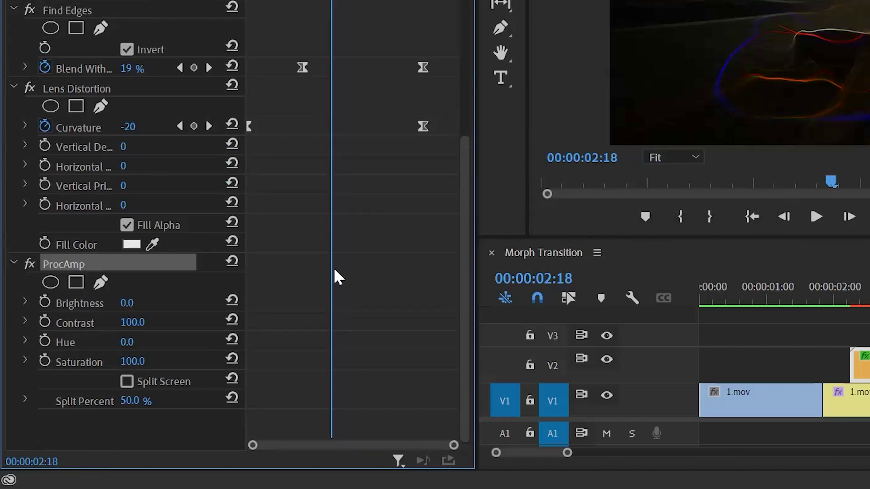
pyautogui.press('Left')
pyautogui.press('Left')
pyautogui.press('Left')
pyautogui.press('Left')
pyautogui.press('Left')
pyautogui.press('Left')
pyautogui.press('Left')
pyautogui.press('Left')
pyautogui.press('Left')
pyautogui.press('Left')
pyautogui.press('Left')
pyautogui.press('Left')
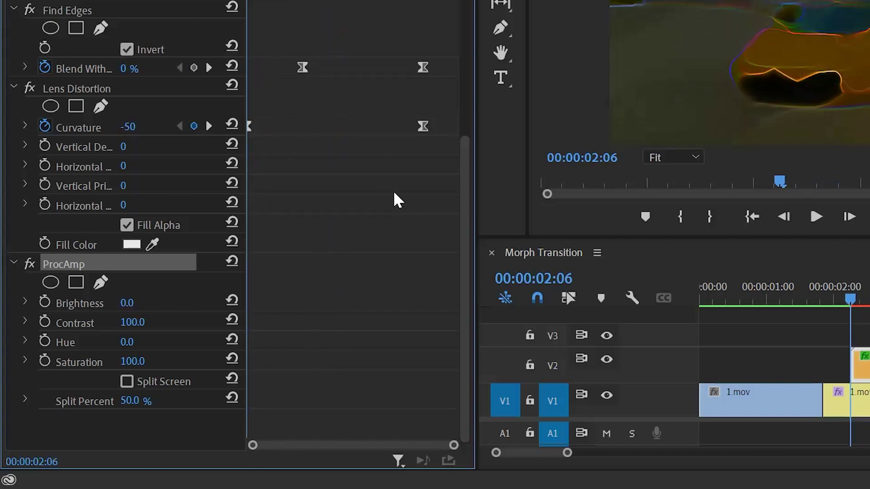
pyautogui.click(45, 361)
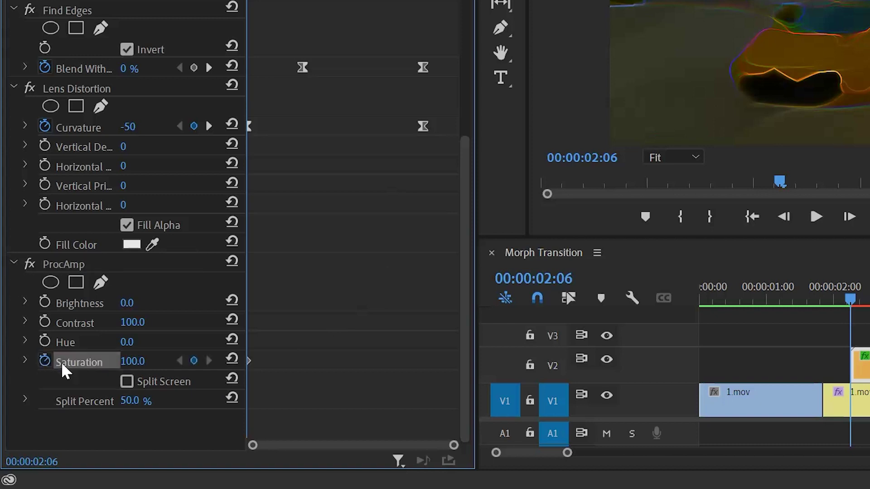
pyautogui.click(138, 361)
pyautogui.write('200')
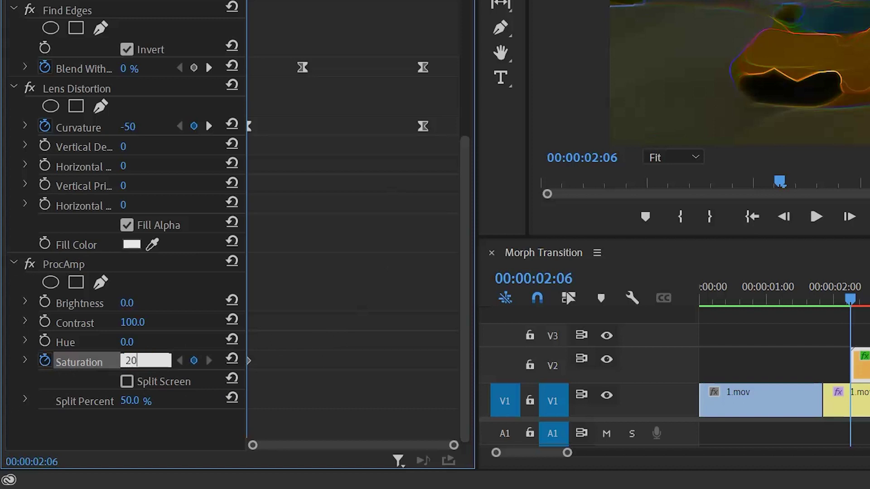
pyautogui.press('Return')
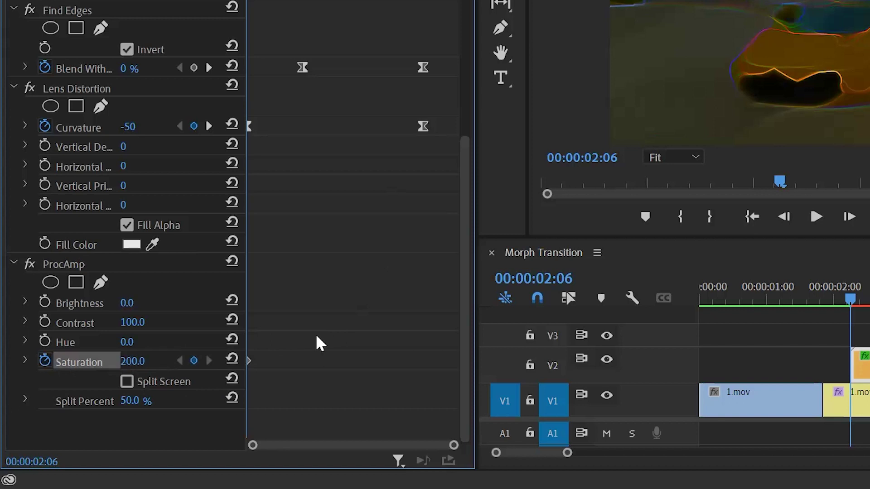
# - Add a ProcAmp Saturation keyframe of 100 at 00:00:03:04 and change it to Bezier interpolation
pyautogui.press('space')
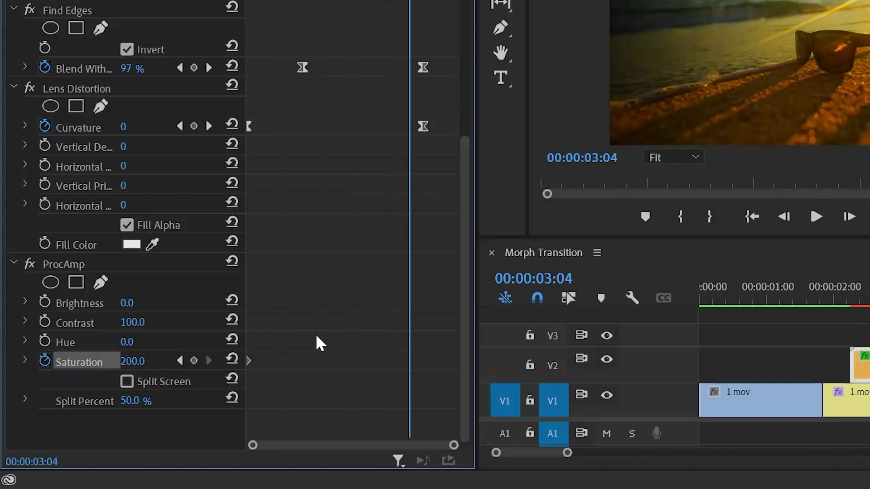
pyautogui.click(138, 362)
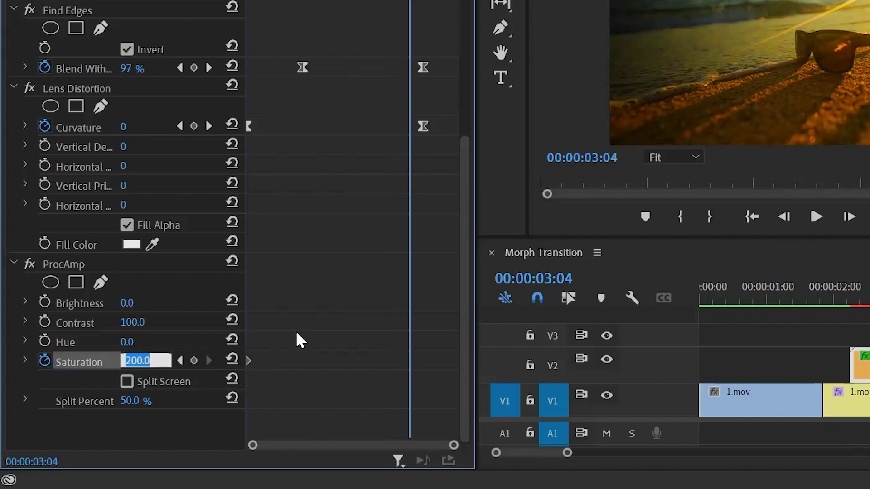
pyautogui.write('100')
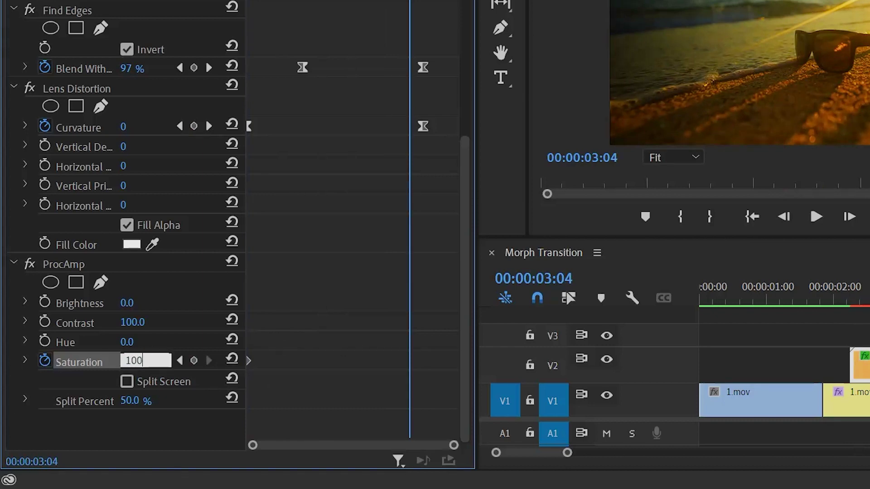
pyautogui.press('Return')
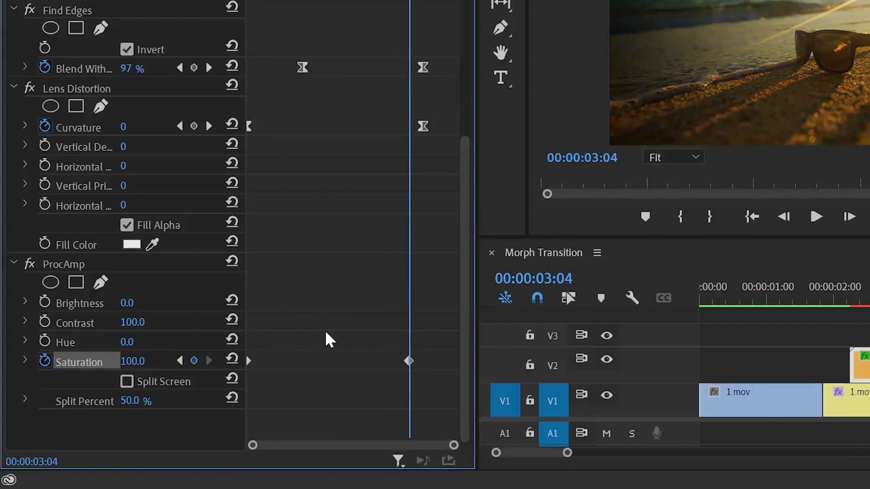
pyautogui.click(409, 362)
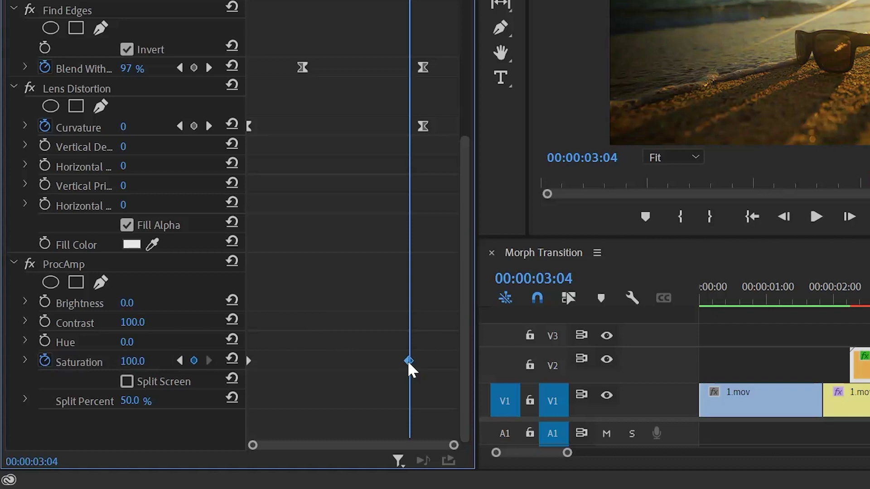
pyautogui.rightClick(408, 361)
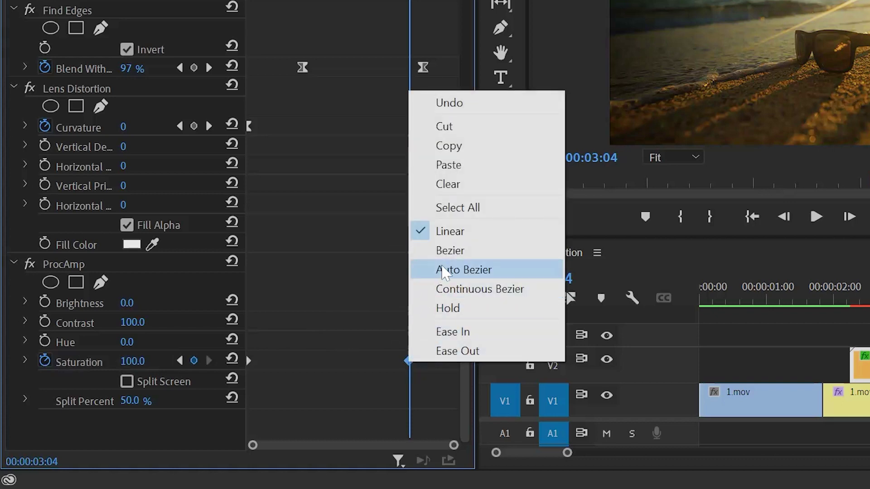
pyautogui.click(449, 251)
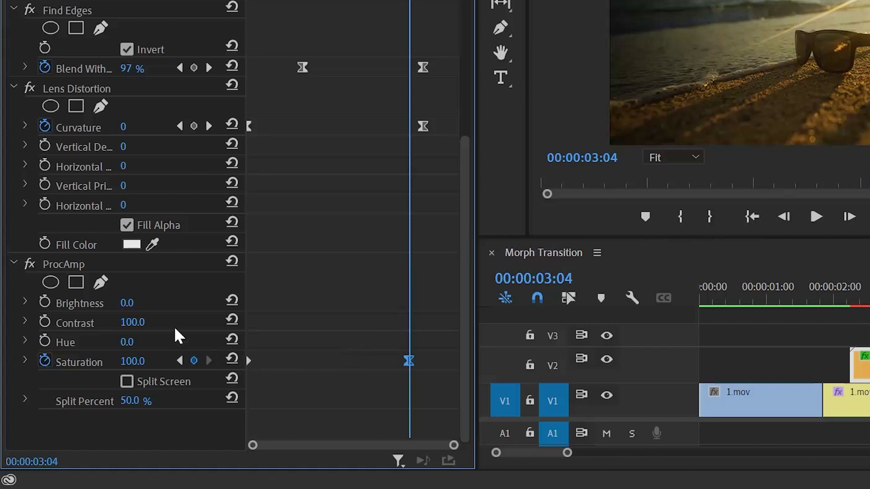
# - Duplicate the keyframed ProcAmp effect on the 2.mp4 segment by copying it and pasting it at 00:00:02:06
pyautogui.click(64, 267)
pyautogui.rightClick(63, 266)
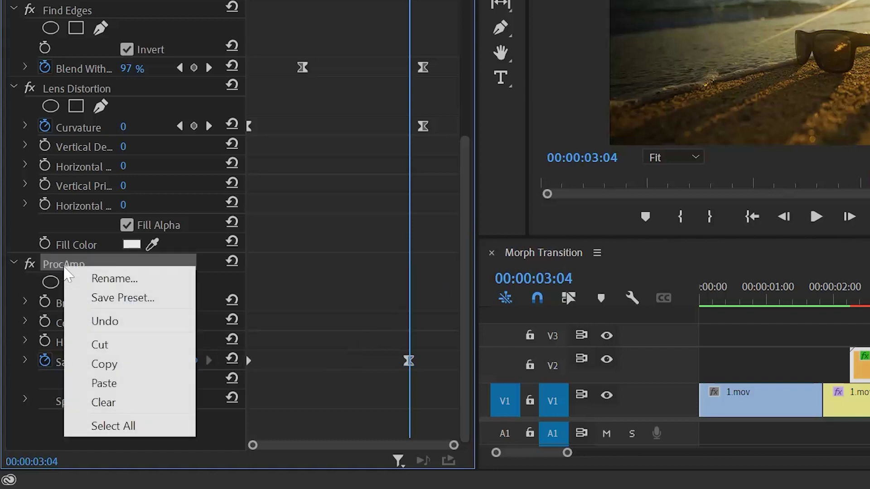
pyautogui.click(103, 364)
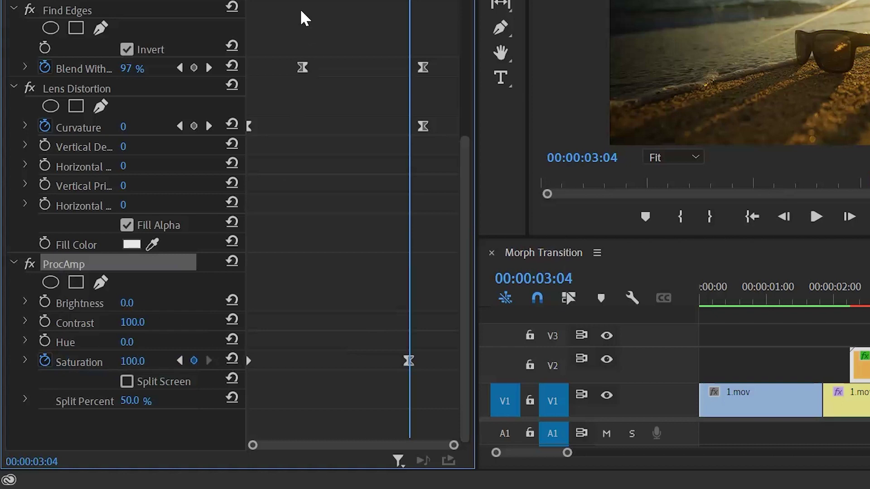
pyautogui.moveTo(410, 0); pyautogui.dragTo(248, 0)
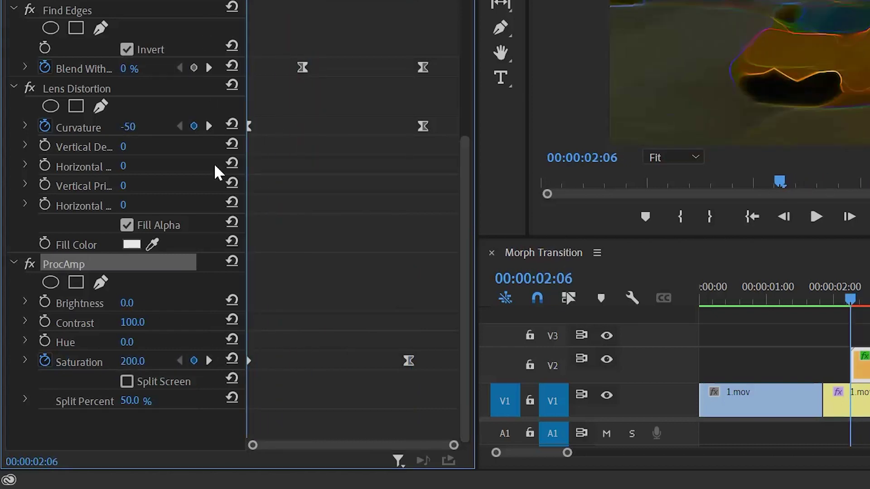
pyautogui.rightClick(162, 423)
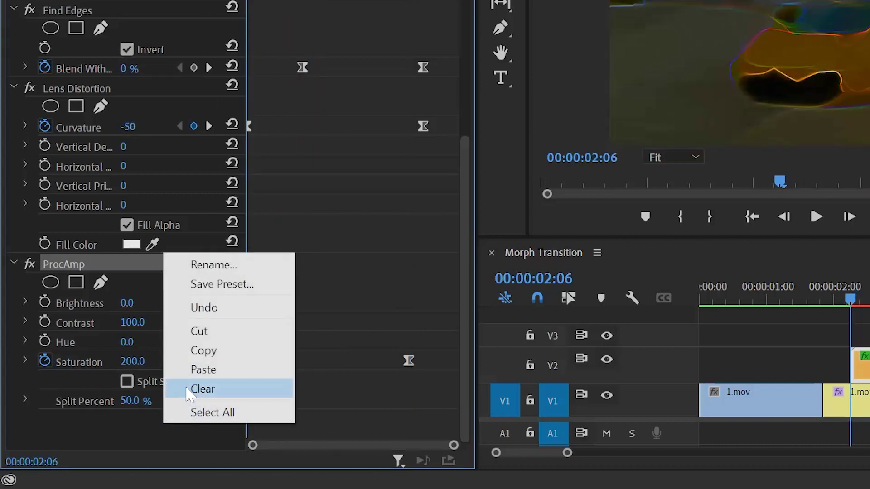
pyautogui.click(196, 370)
pyautogui.scroll(-6, 338, 305)
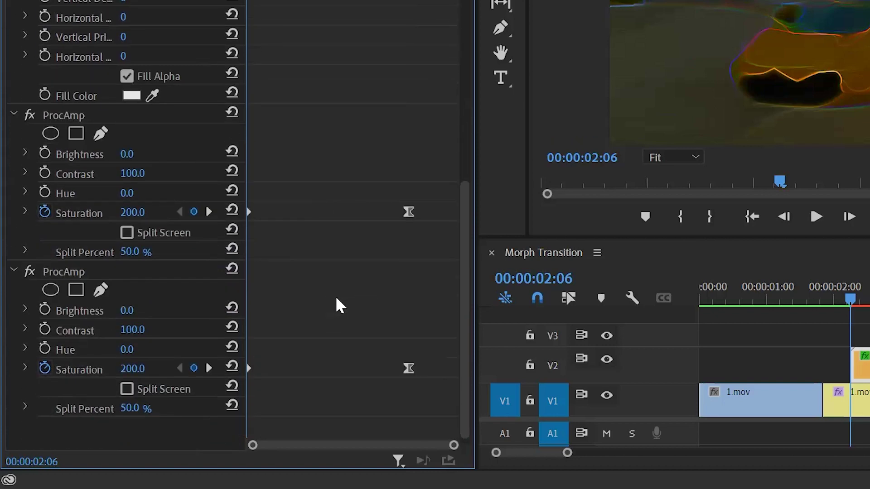
# - Collapse the settings of both ProcAmp effects, Lens Distortion, Dust & Scratches and Find Edges
pyautogui.click(14, 264)
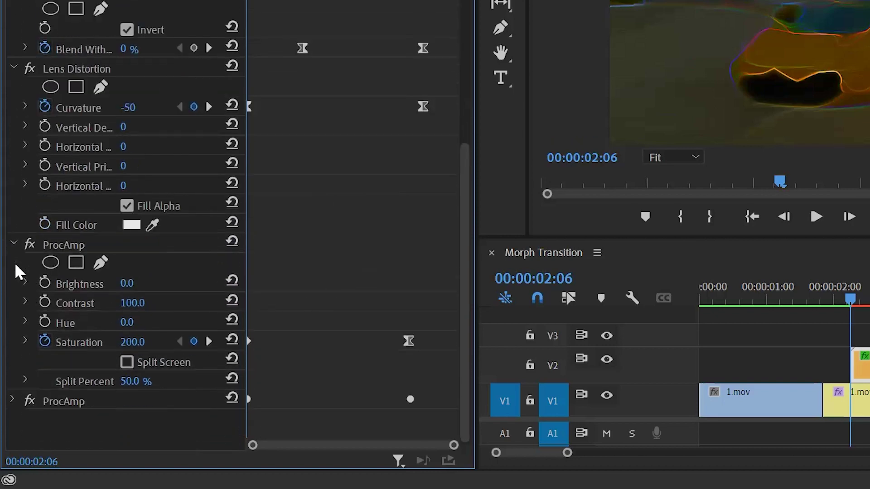
pyautogui.click(15, 249)
pyautogui.click(13, 216)
pyautogui.click(11, 257)
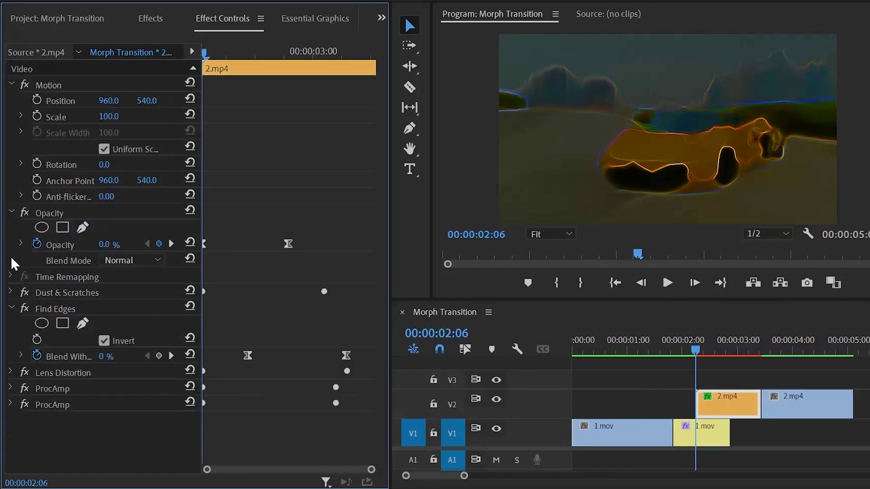
pyautogui.click(11, 308)
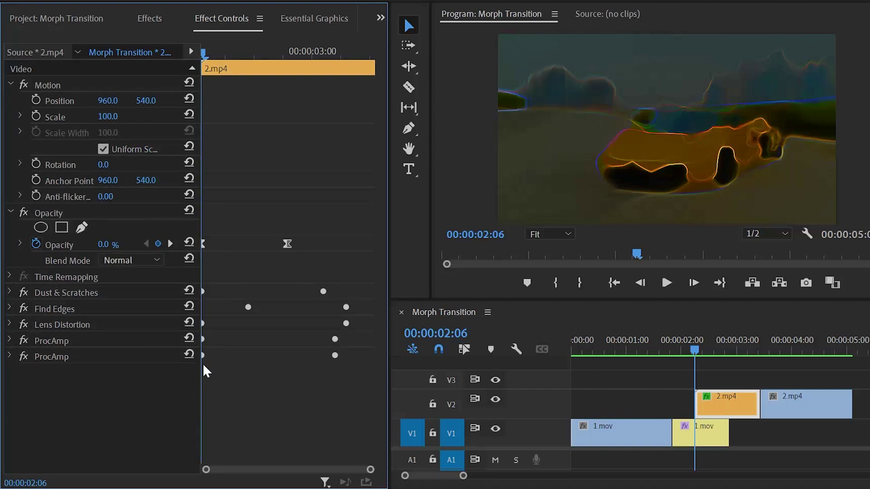
# - Play the sequence from its start and again from 00:00:00:16 to review the morph between 1.mov and 2.mp4
pyautogui.click(463, 477)
pyautogui.moveTo(464, 479); pyautogui.dragTo(466, 479)
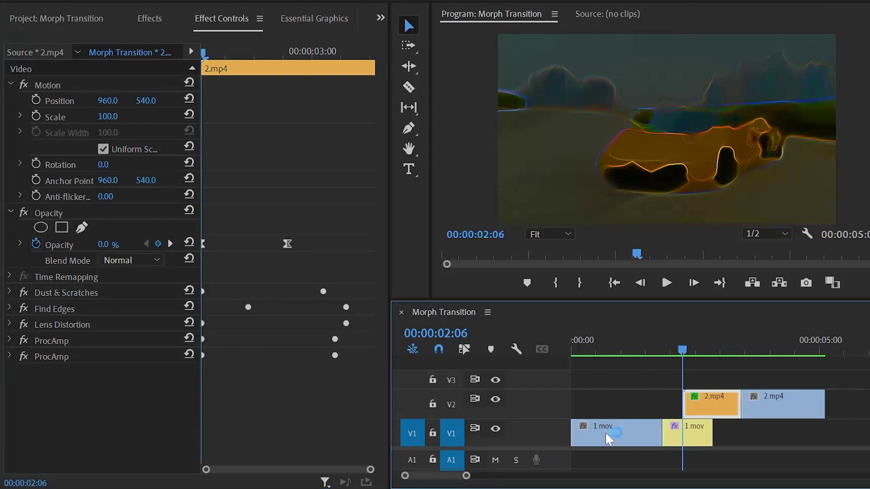
pyautogui.click(608, 437)
pyautogui.press('j')
pyautogui.press('j')
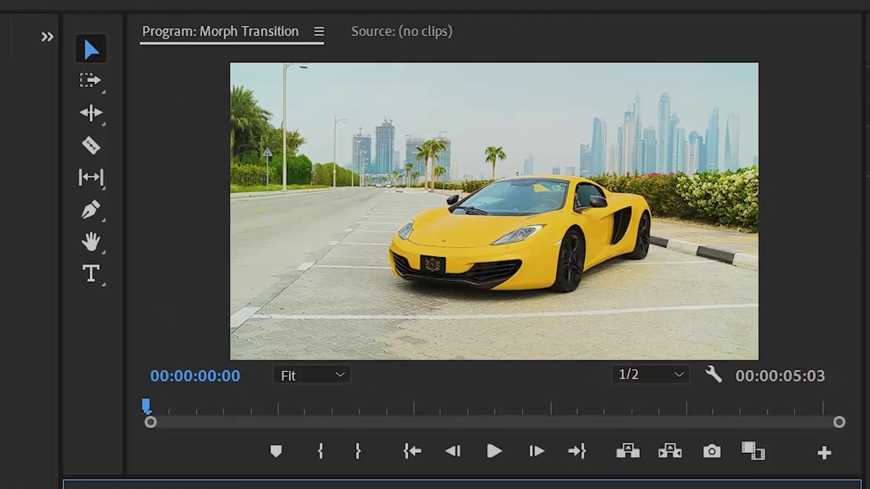
pyautogui.press('space')
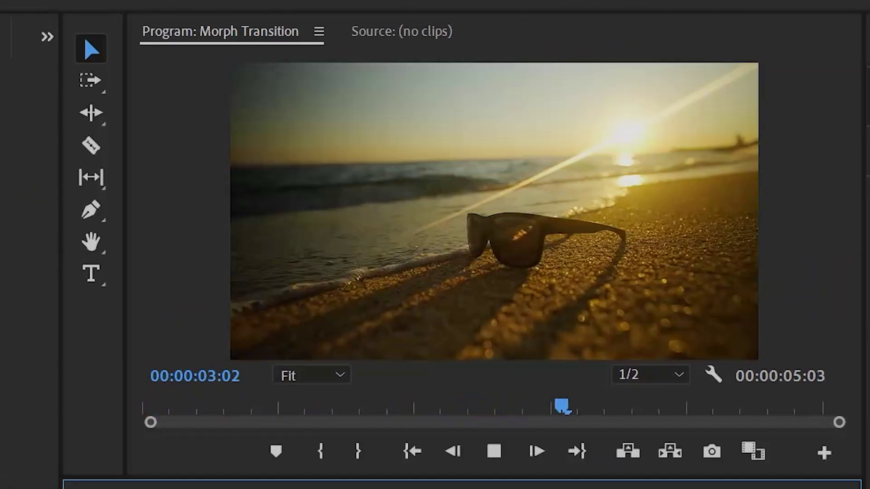
pyautogui.press('space')
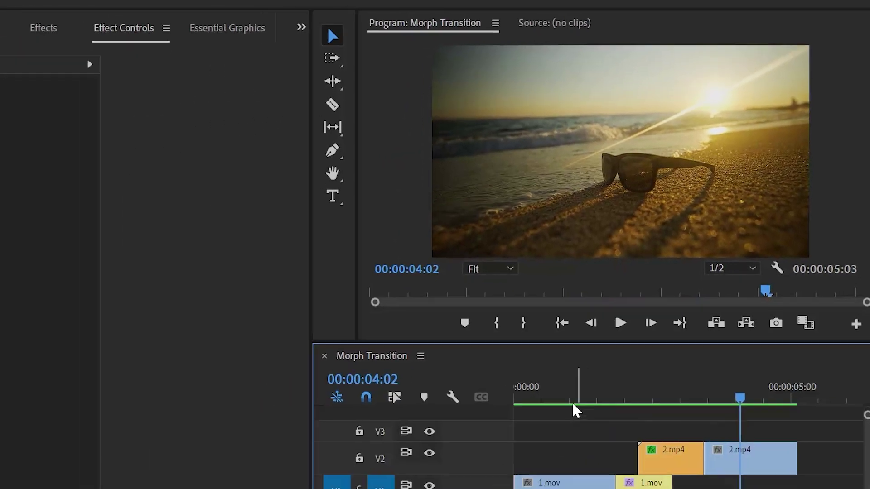
pyautogui.click(550, 401)
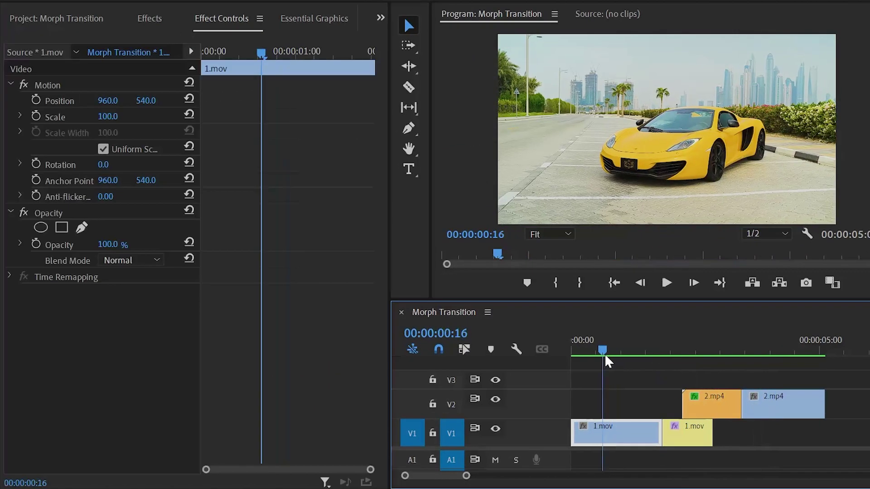
pyautogui.click(623, 388)
pyautogui.press('space')
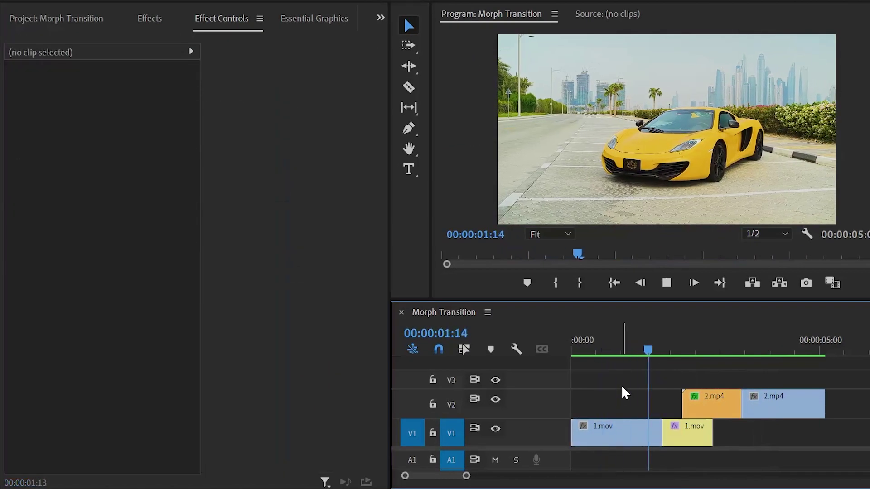